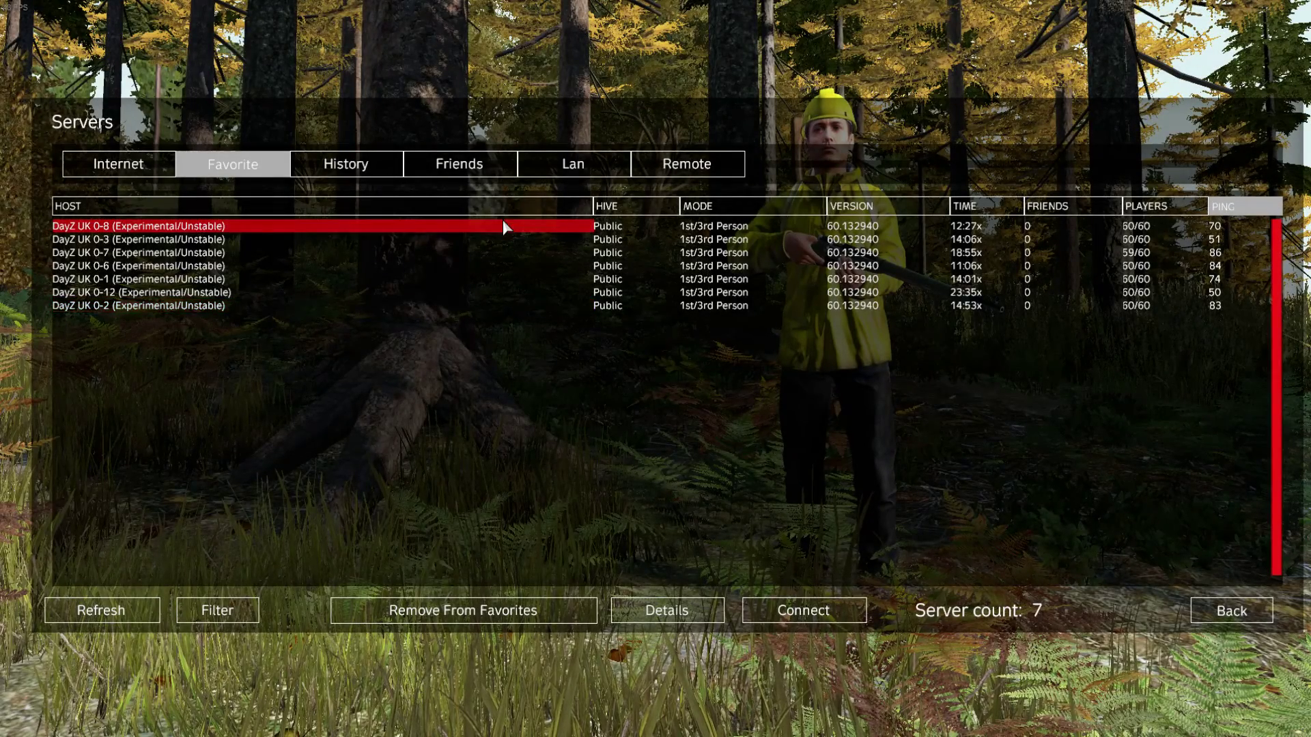
Attempt to join DayZ UK 0-8, dismiss the full-server refusal, and select DayZ UK 0-7.
{"action": "left_click", "coordinate": [821, 616]}
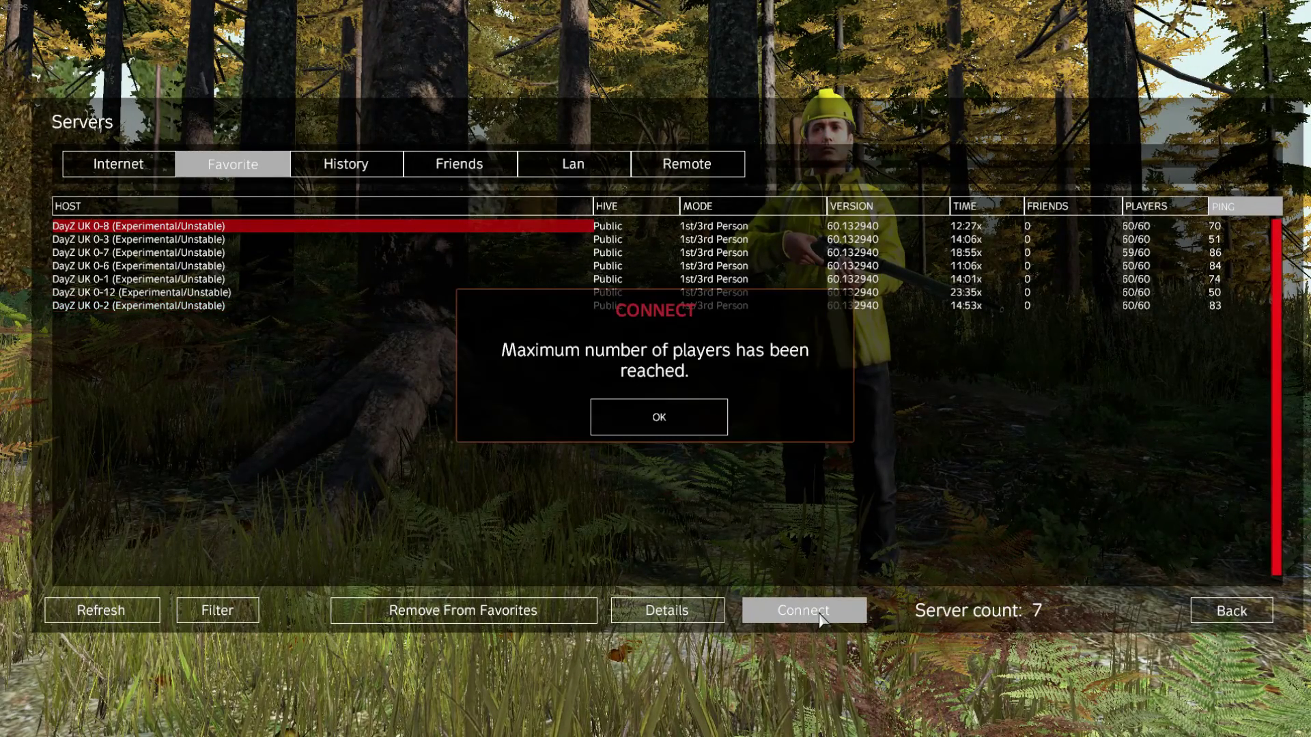
{"action": "left_click", "coordinate": [637, 416]}
{"action": "left_click", "coordinate": [506, 252]}
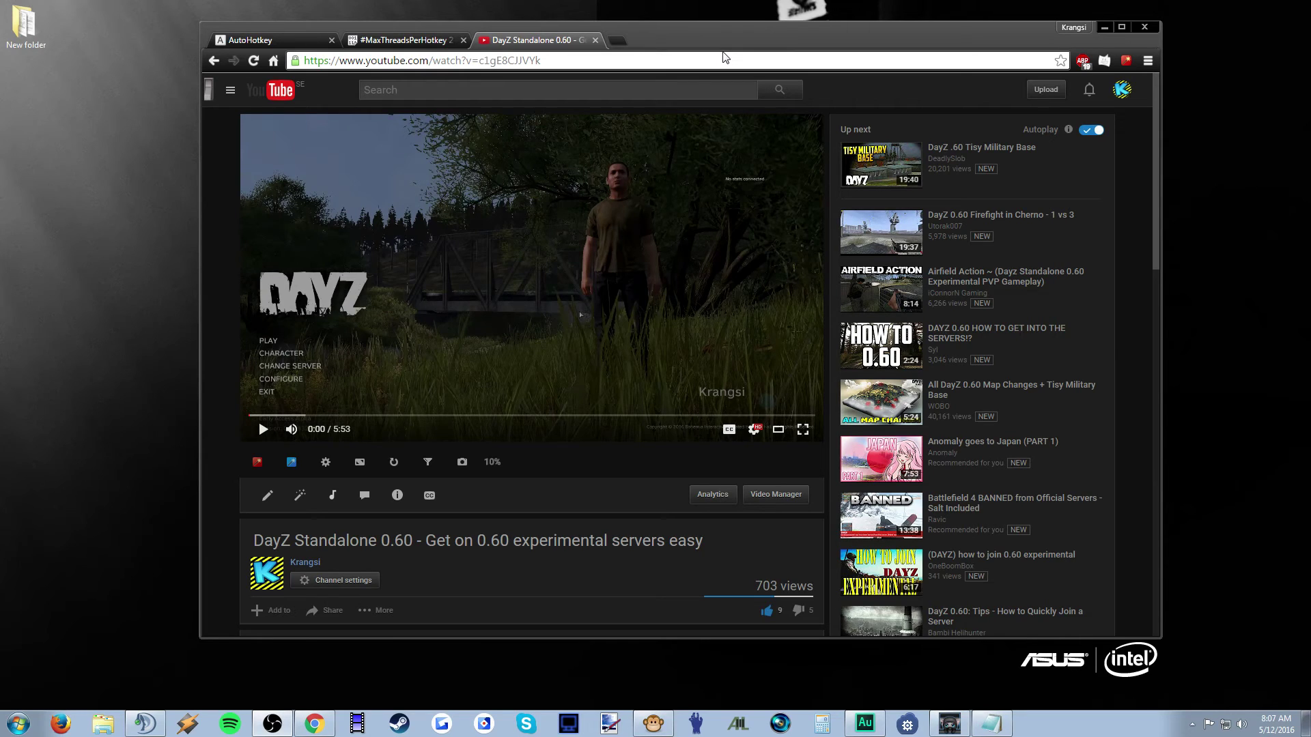
Download the 2.9 MB AutoHotkey installer from the AutoHotkey website.
{"action": "left_click", "coordinate": [258, 38]}
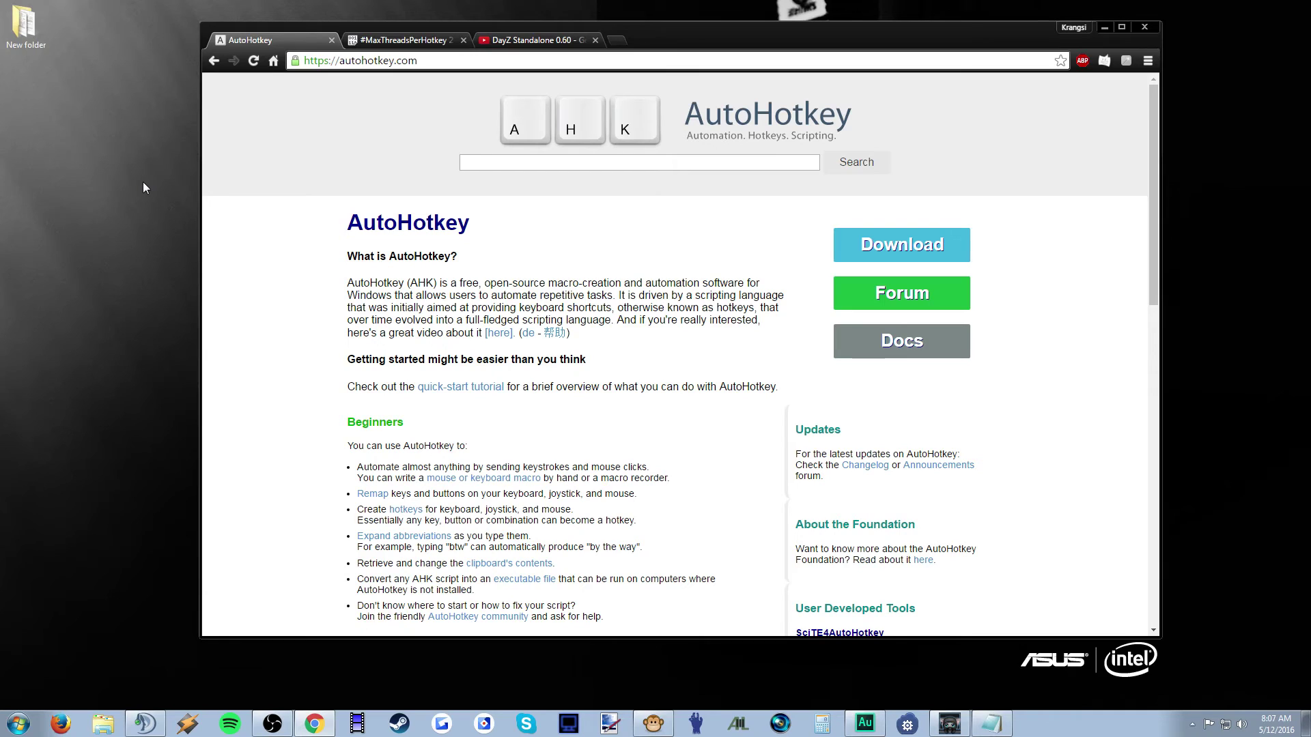
{"action": "left_click", "coordinate": [898, 248]}
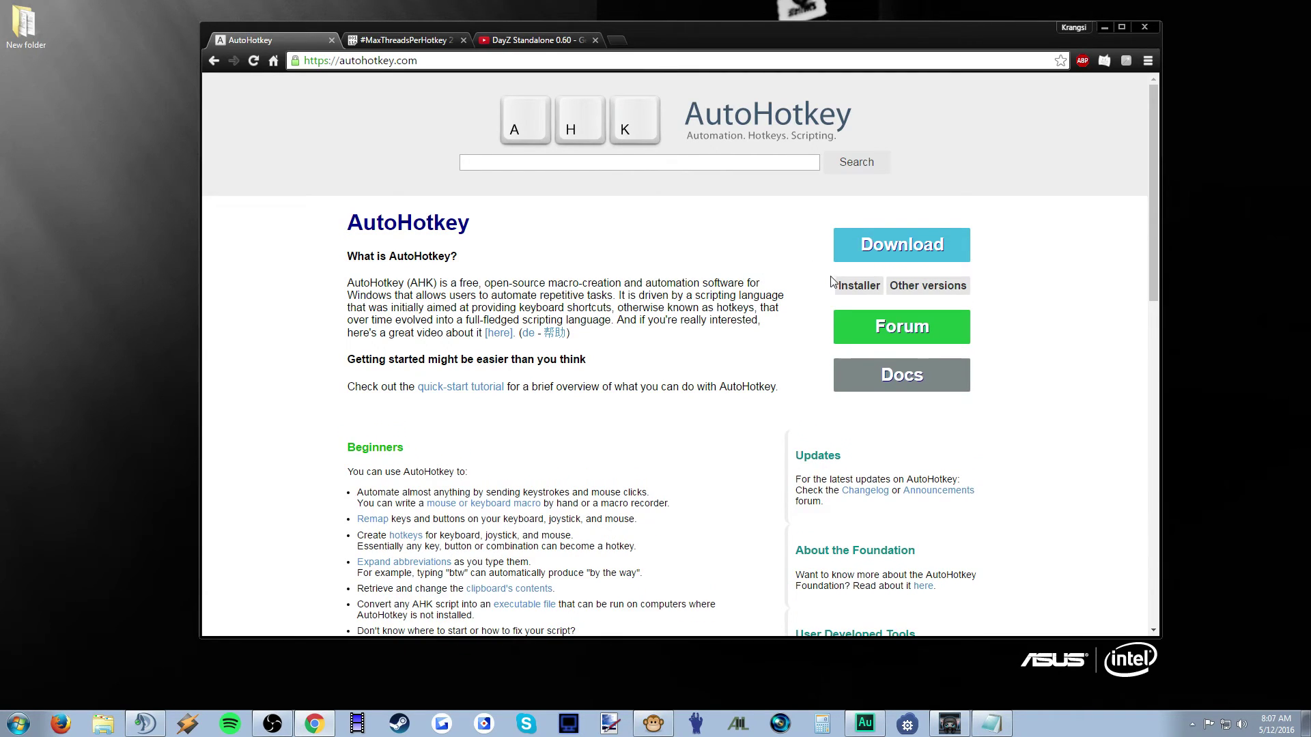
{"action": "left_click", "coordinate": [863, 292]}
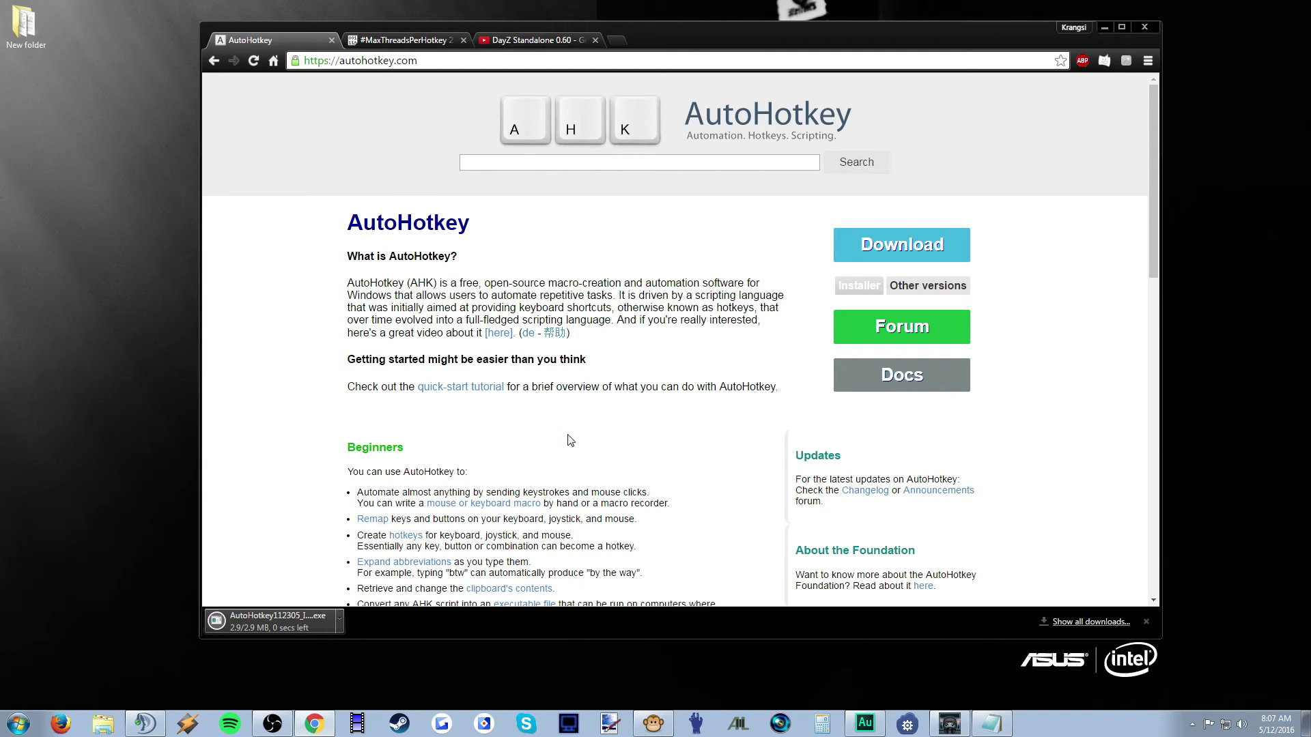
Install AutoHotkey via Express Installation, launch it, and close the help and setup windows.
{"action": "left_click", "coordinate": [693, 375]}
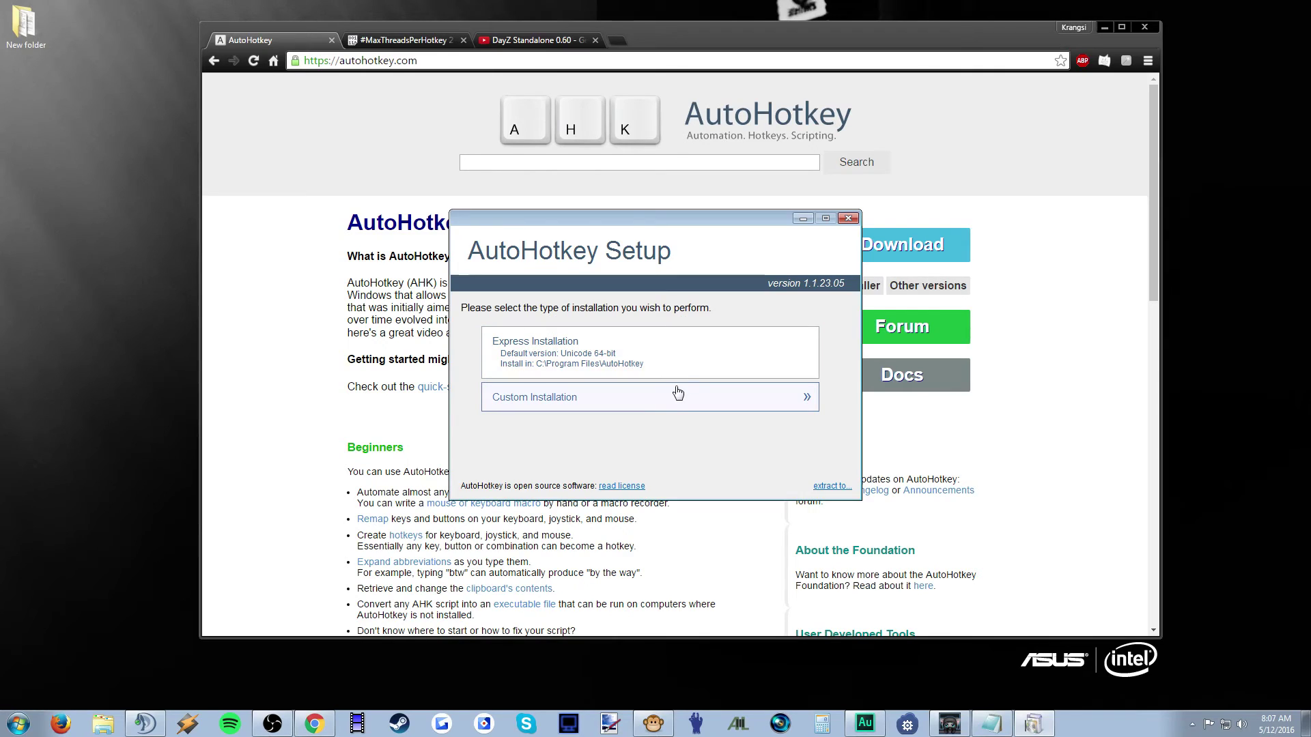
{"action": "left_click", "coordinate": [621, 364]}
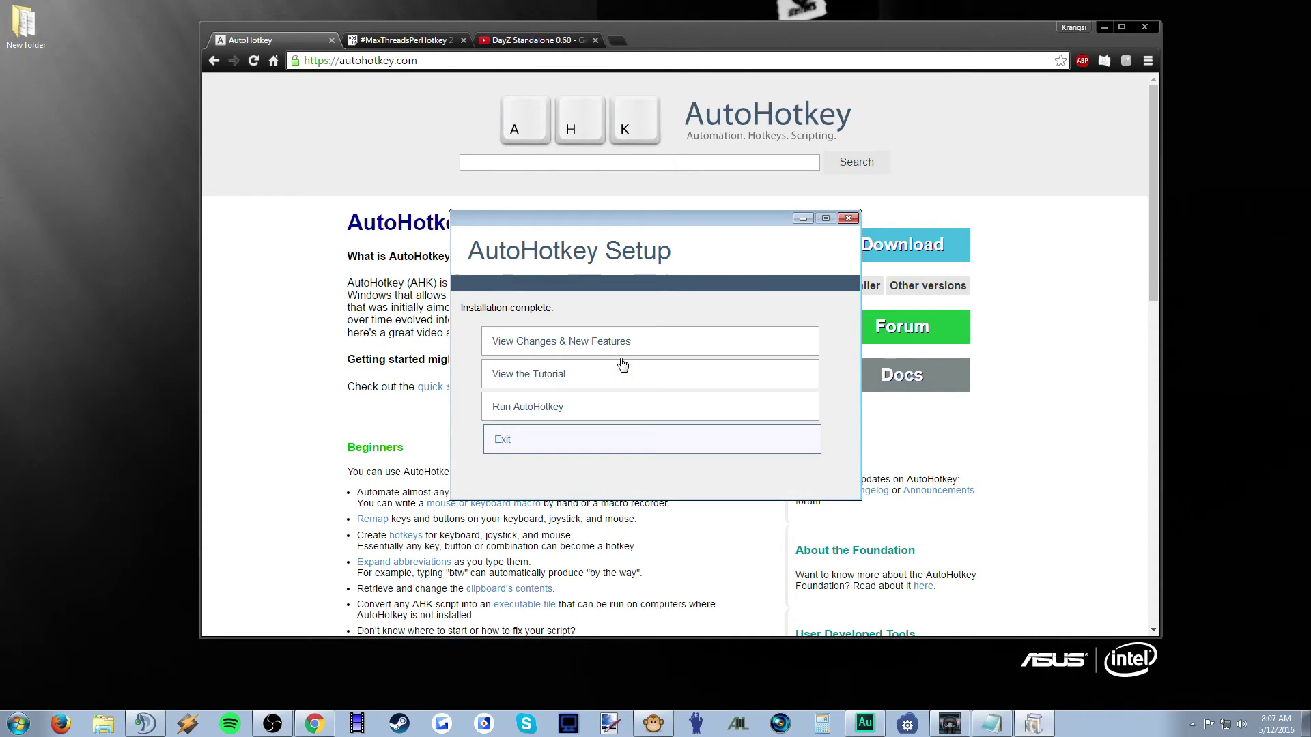
{"action": "left_click", "coordinate": [572, 416]}
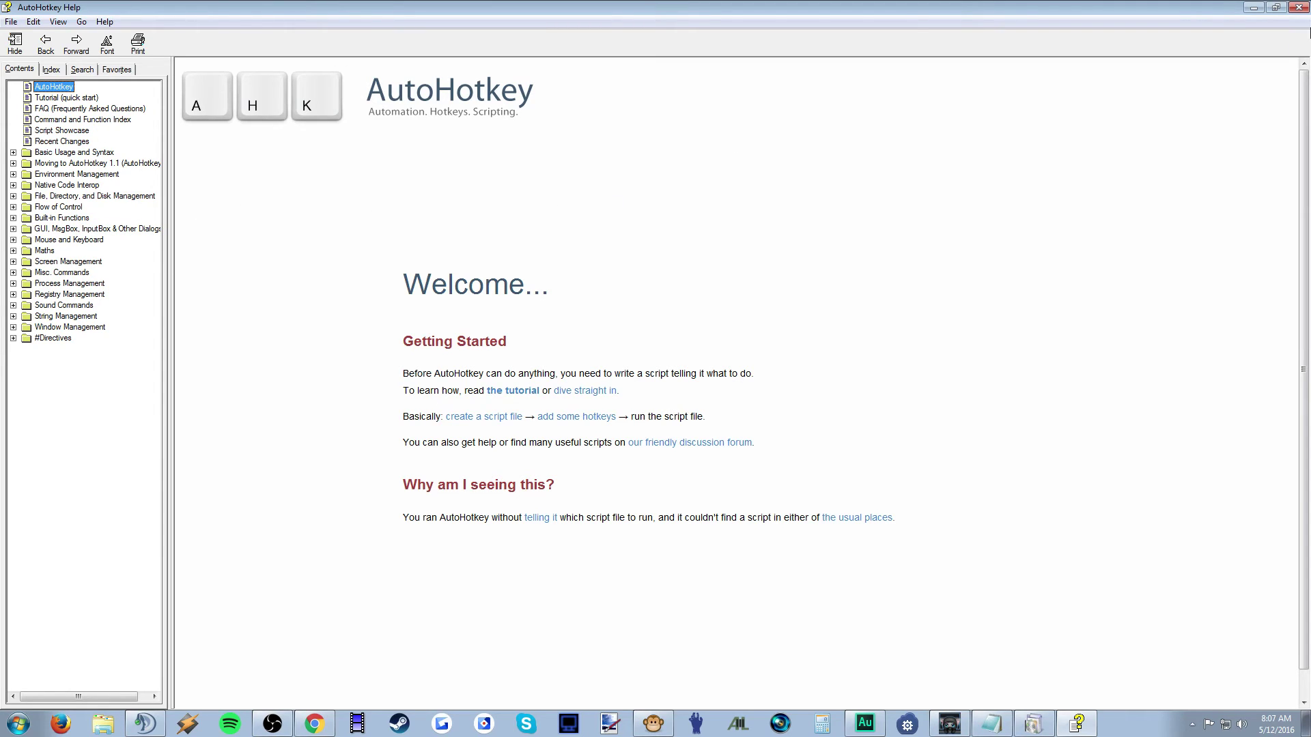
{"action": "left_click", "coordinate": [1301, 8]}
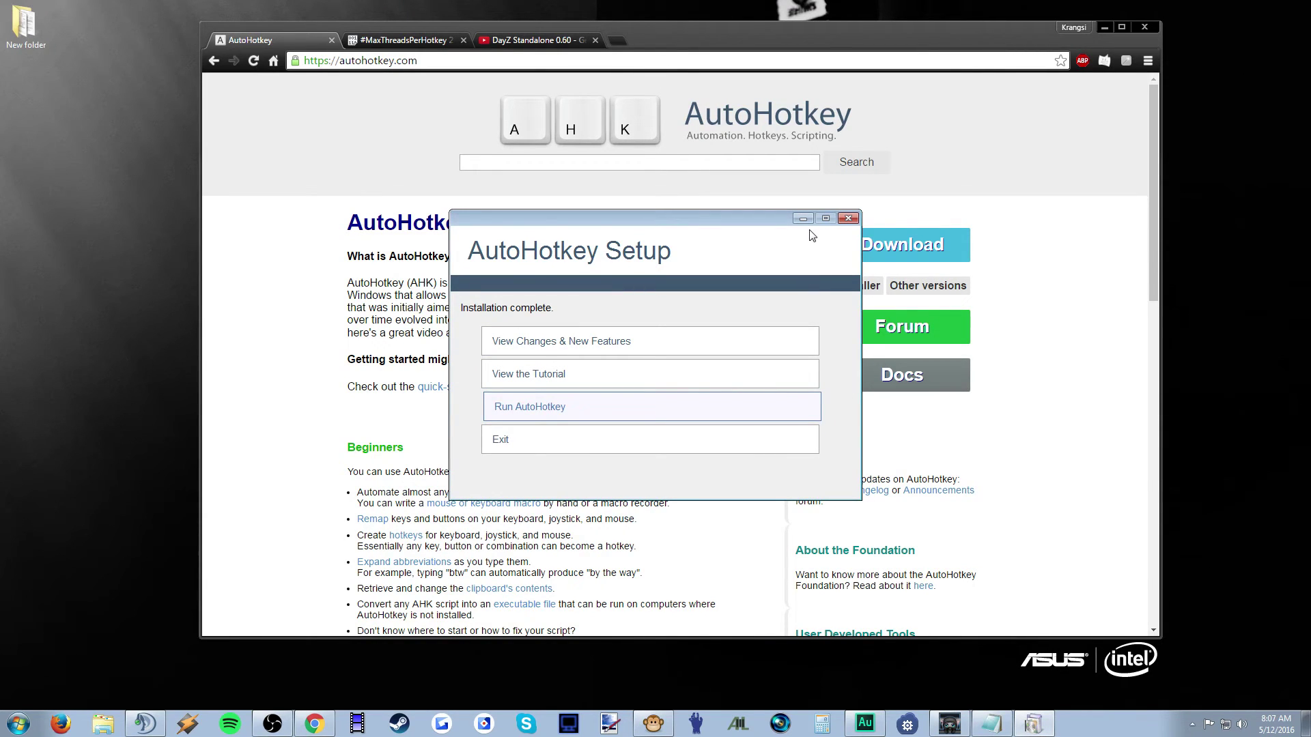
{"action": "left_click", "coordinate": [849, 218]}
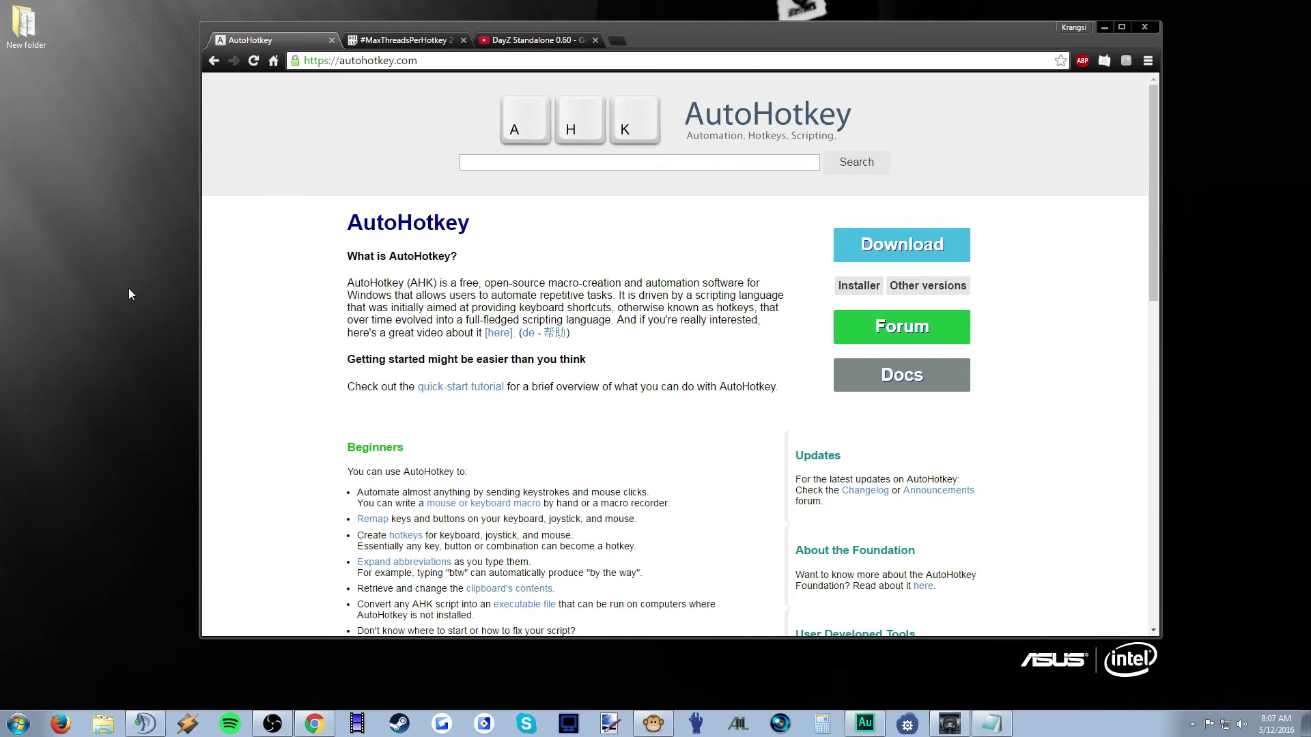
Uncover the desktop and create a new text document on it.
{"action": "left_click_drag", "start_coordinate": [734, 29], "coordinate": [1095, 30]}
{"action": "right_click", "coordinate": [299, 245]}
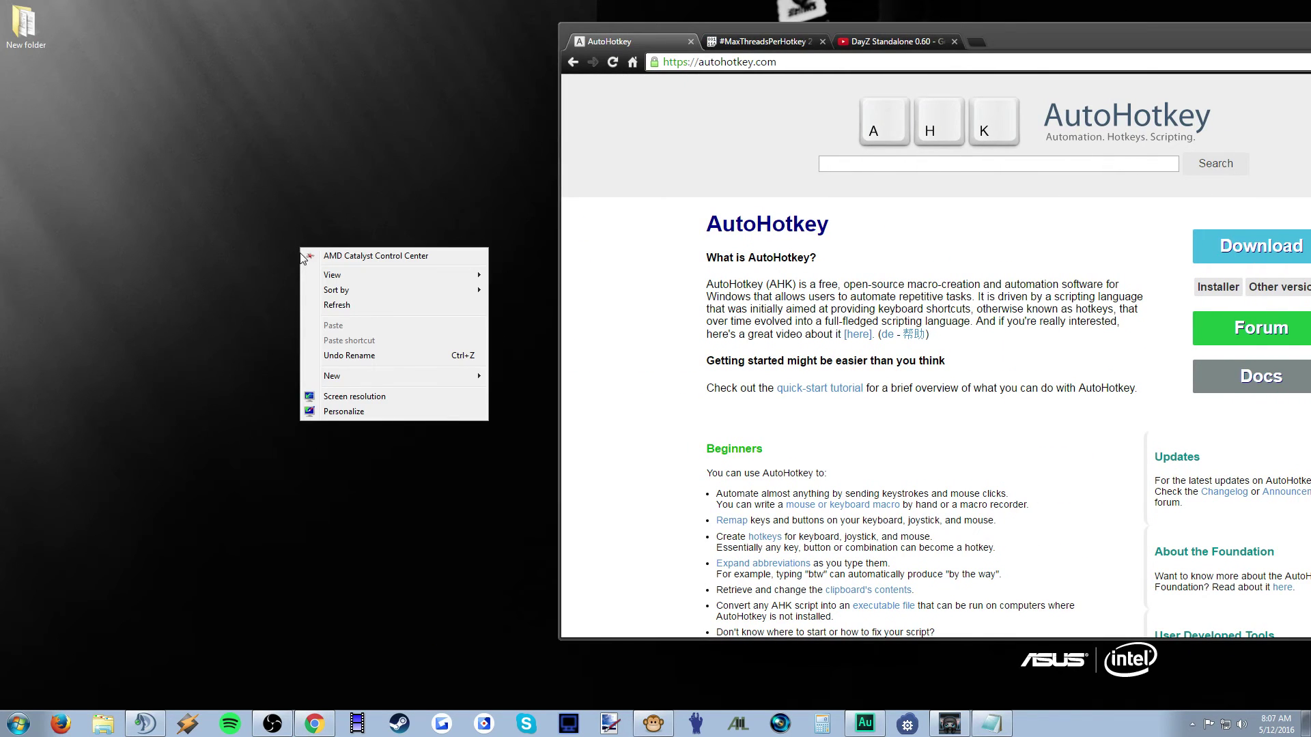
{"action": "left_click", "coordinate": [222, 218]}
{"action": "right_click", "coordinate": [223, 218]}
{"action": "mouse_move", "coordinate": [252, 331]}
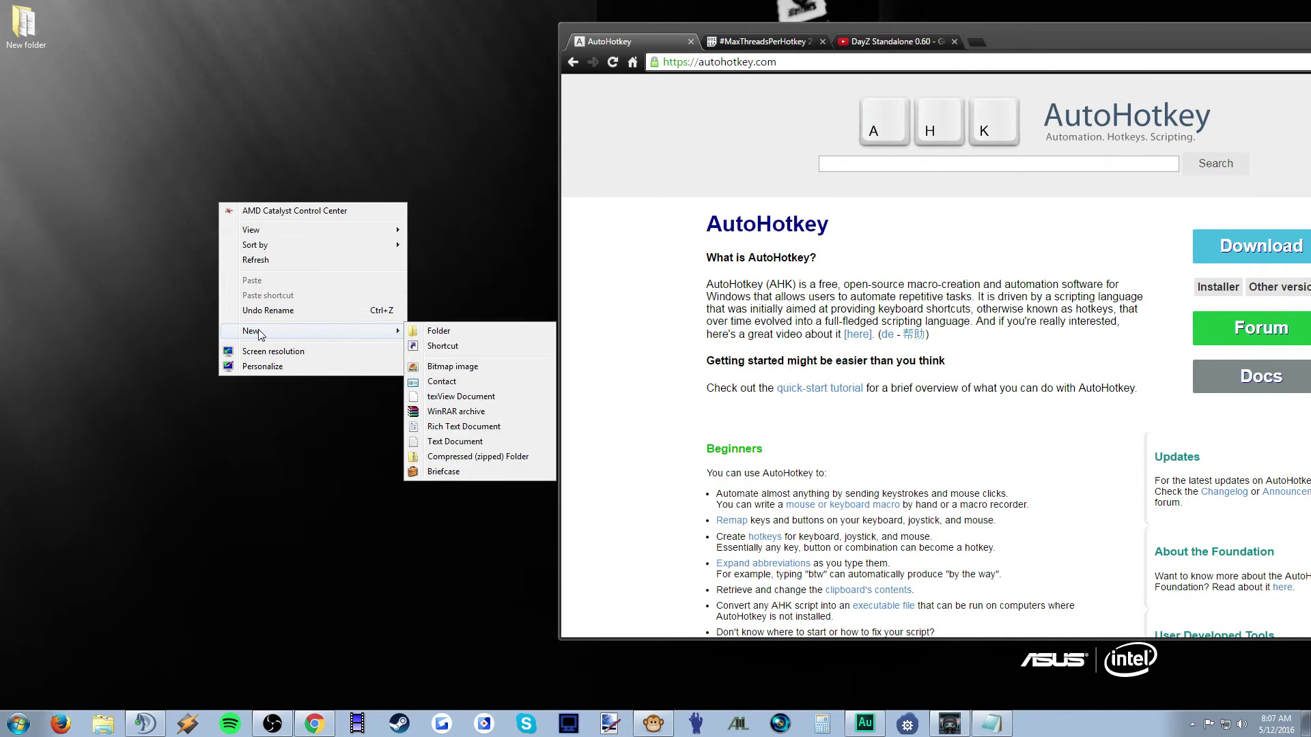
{"action": "left_click", "coordinate": [471, 442]}
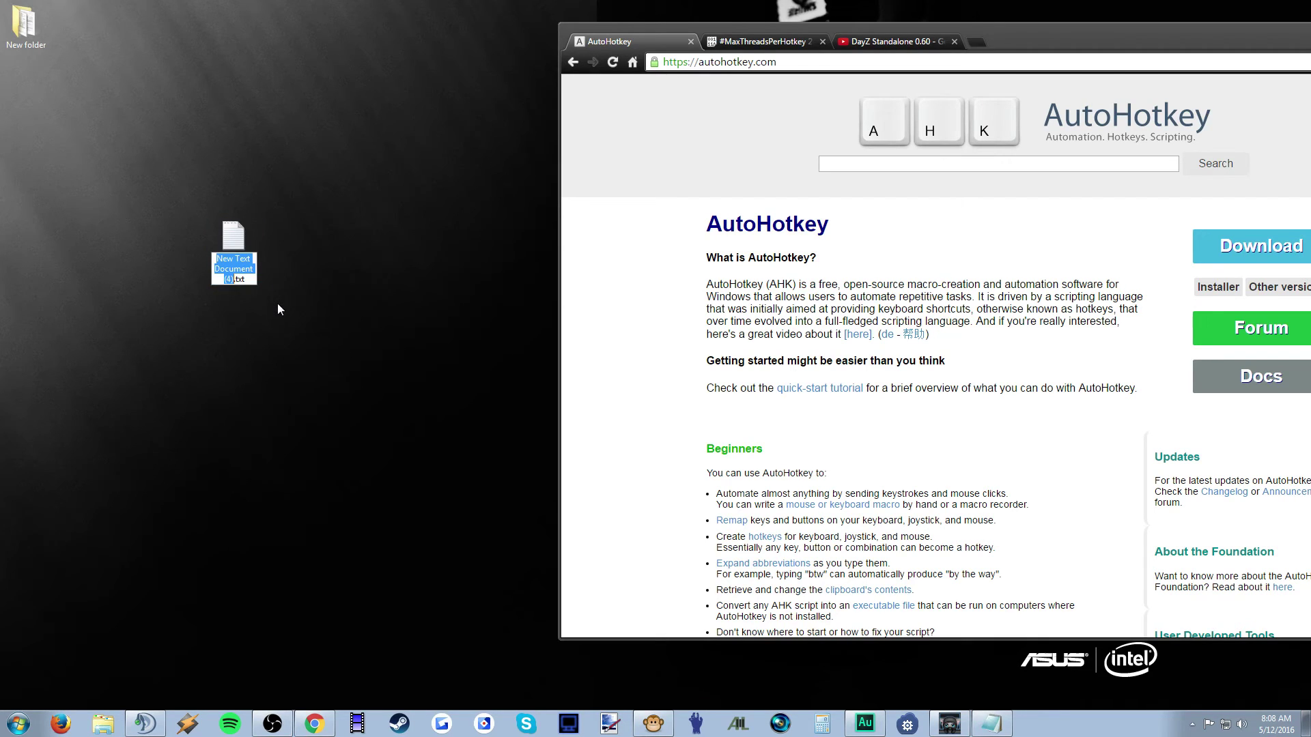
{"action": "type", "text": "name.a"}
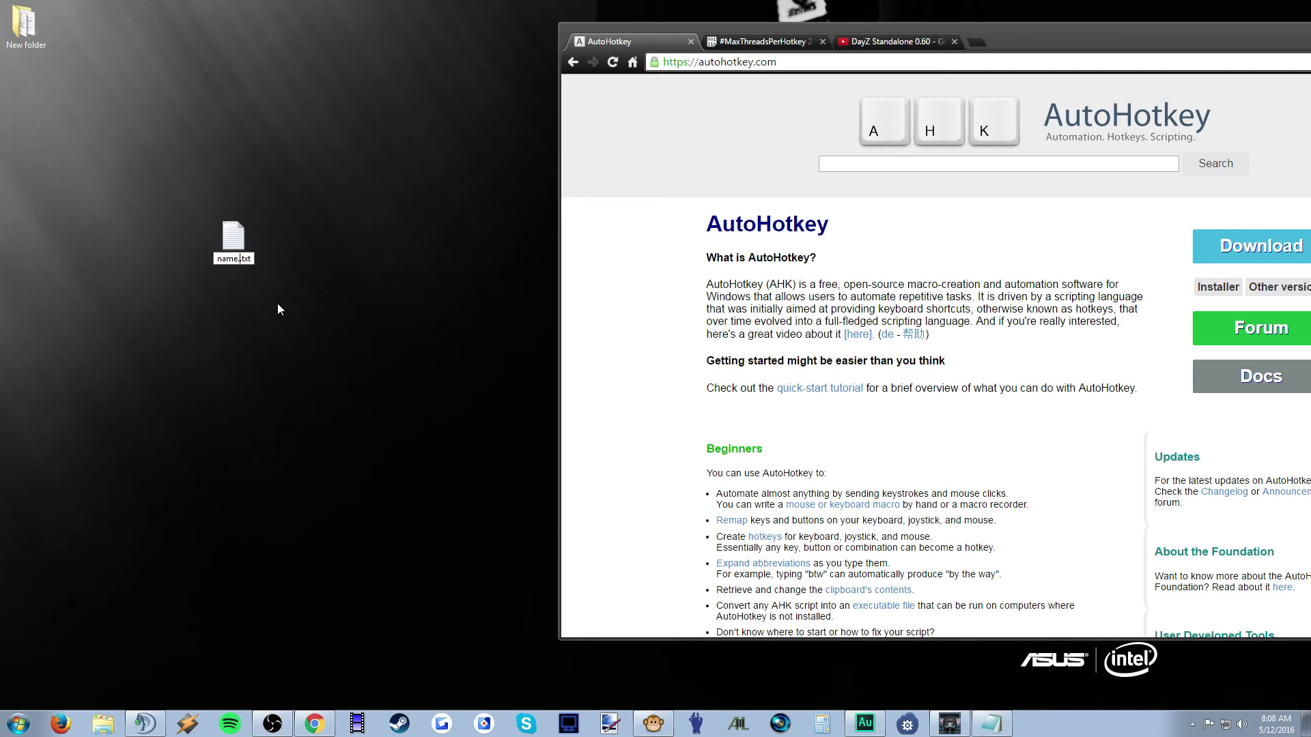
{"action": "type", "text": "hk"}
Rename the document to name.ahk, confirming the file extension change.
{"action": "key", "text": "Delete"}
{"action": "key", "text": "Delete"}
{"action": "key", "text": "Delete"}
{"action": "key", "text": "Delete"}
{"action": "key", "text": "Return"}
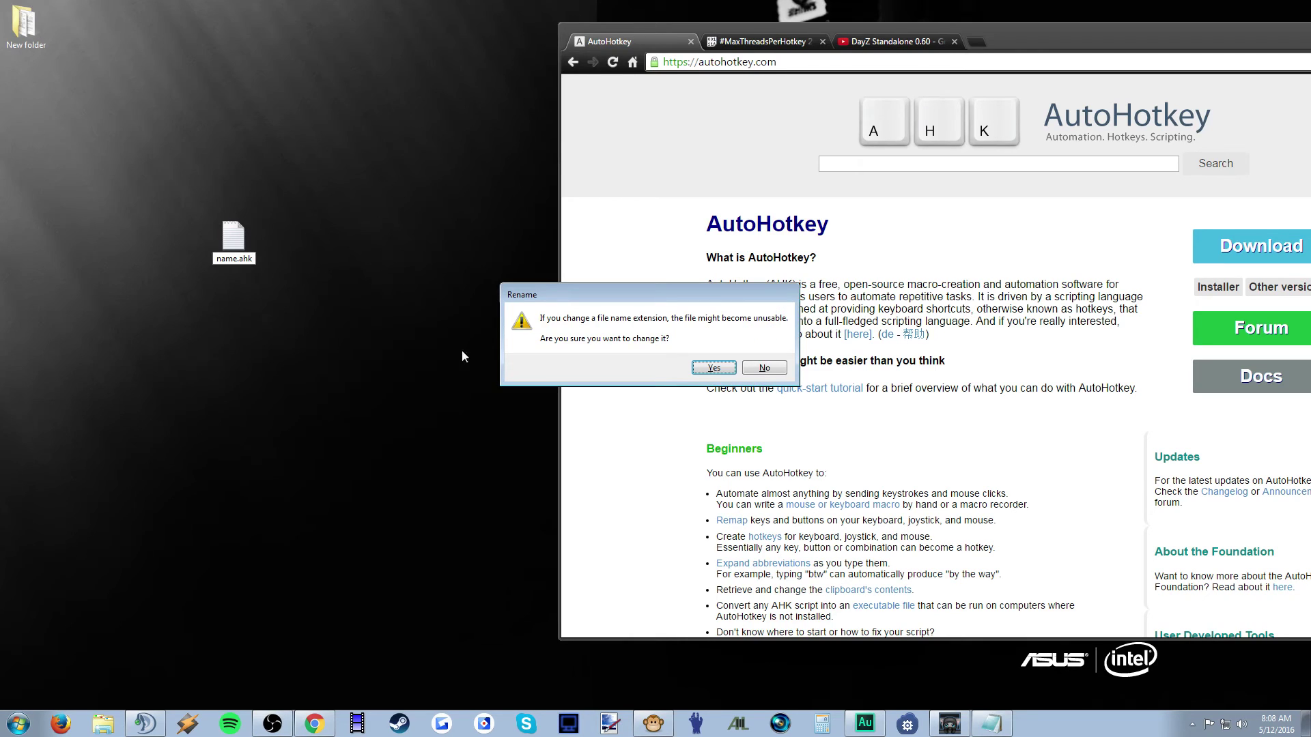
{"action": "left_click", "coordinate": [714, 368]}
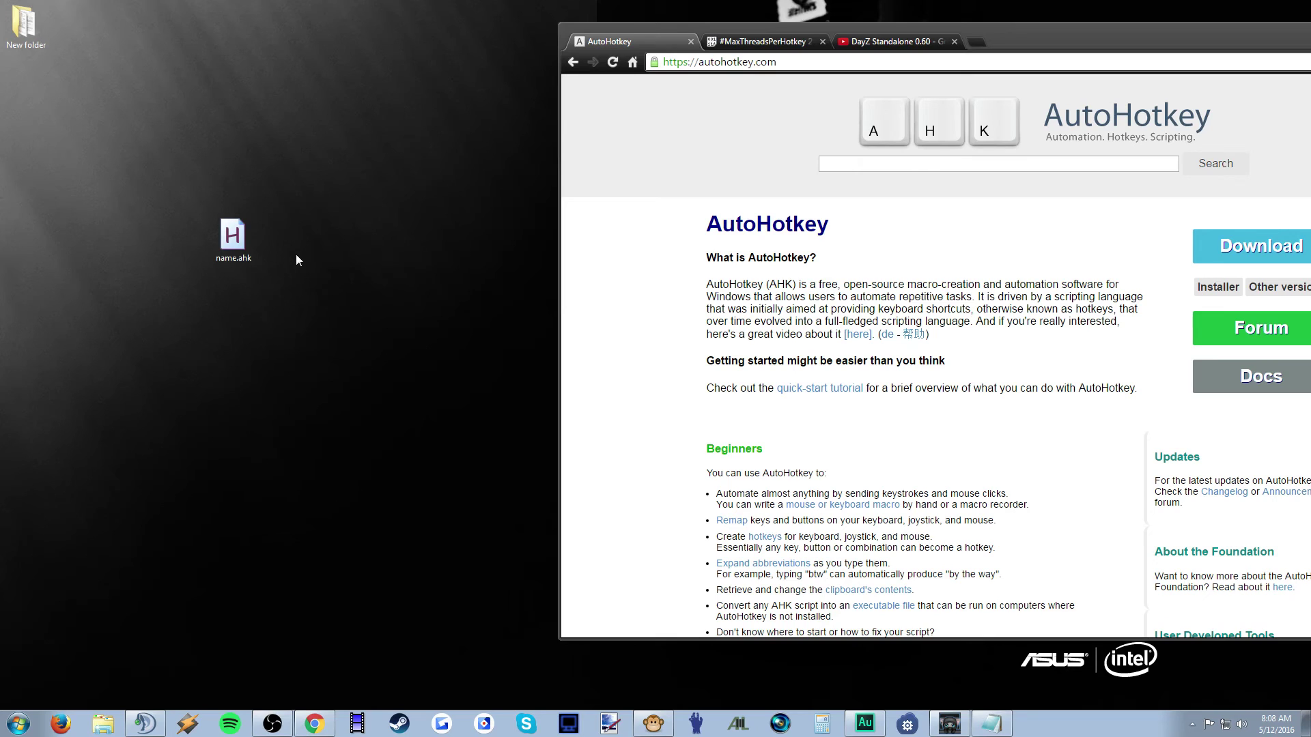
{"action": "left_click_drag", "start_coordinate": [1029, 32], "coordinate": [856, 35]}
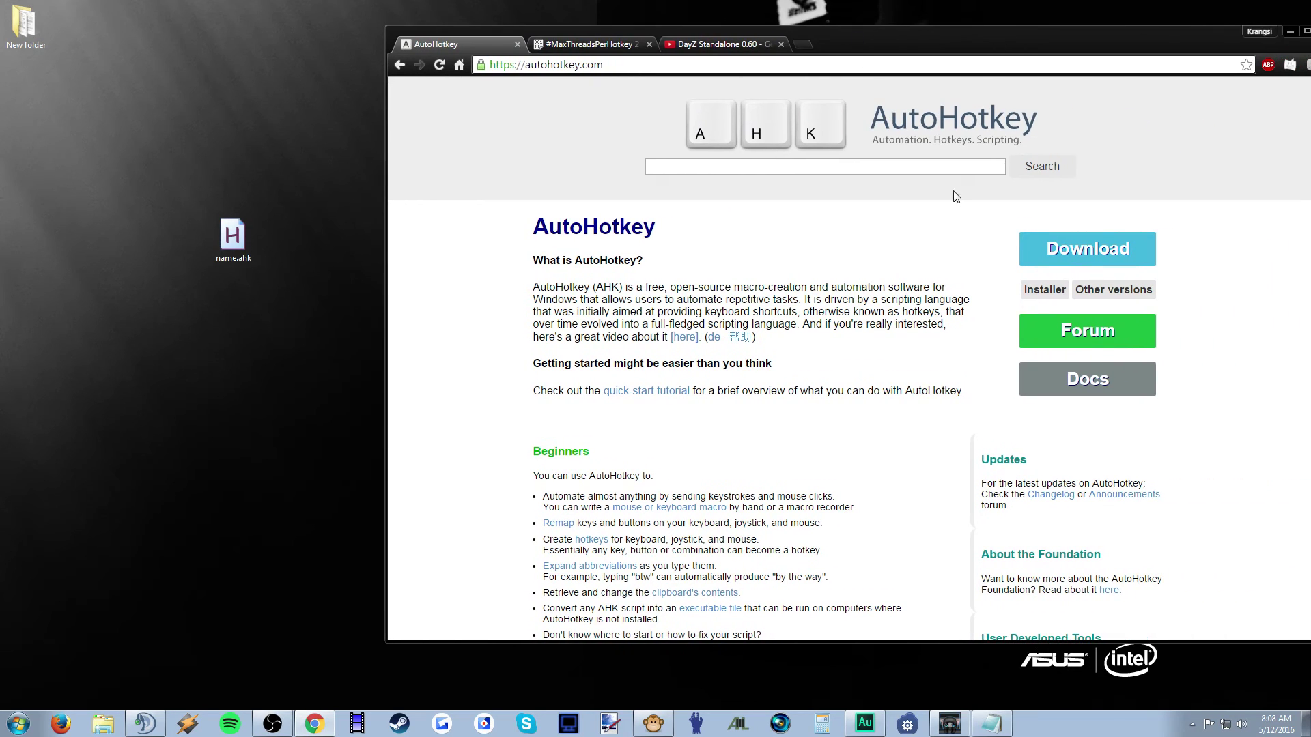
Close the AutoHotkey and DayZ video tabs and open name.ahk in Notepad++.
{"action": "left_click", "coordinate": [517, 45]}
{"action": "left_click", "coordinate": [649, 45]}
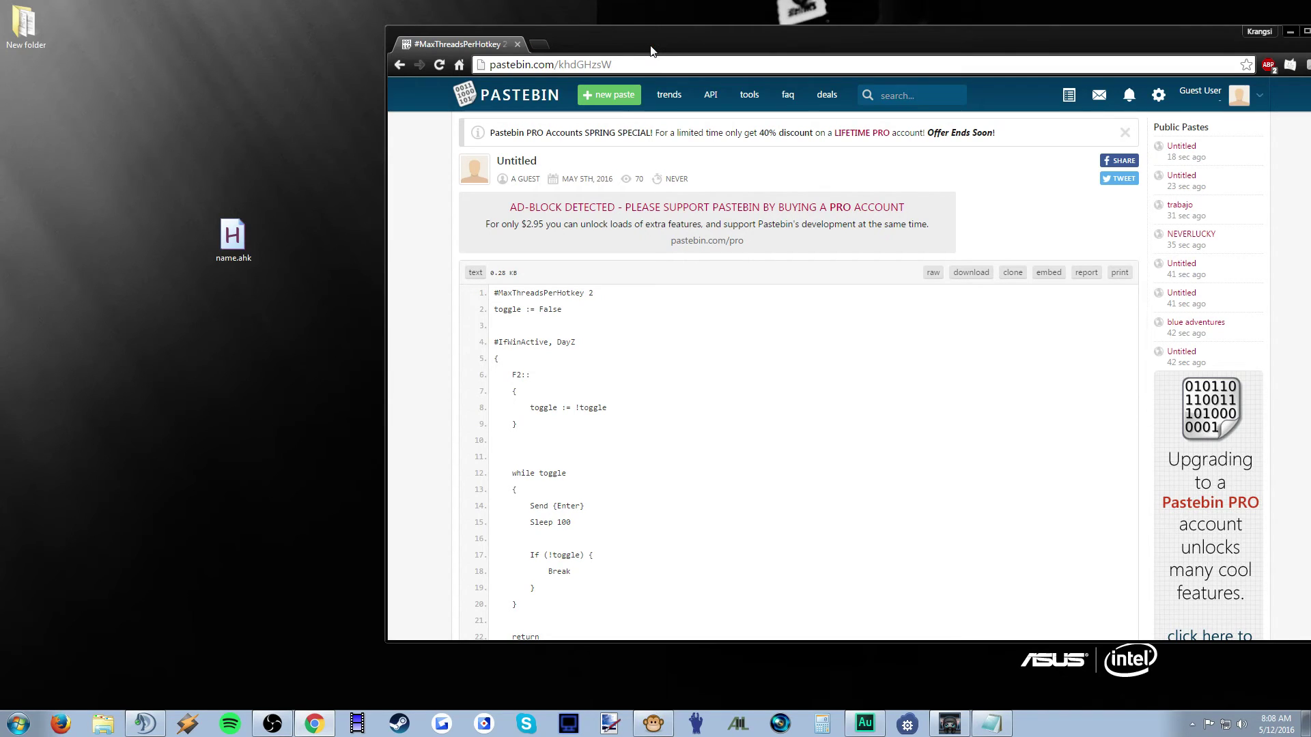
{"action": "right_click", "coordinate": [238, 235]}
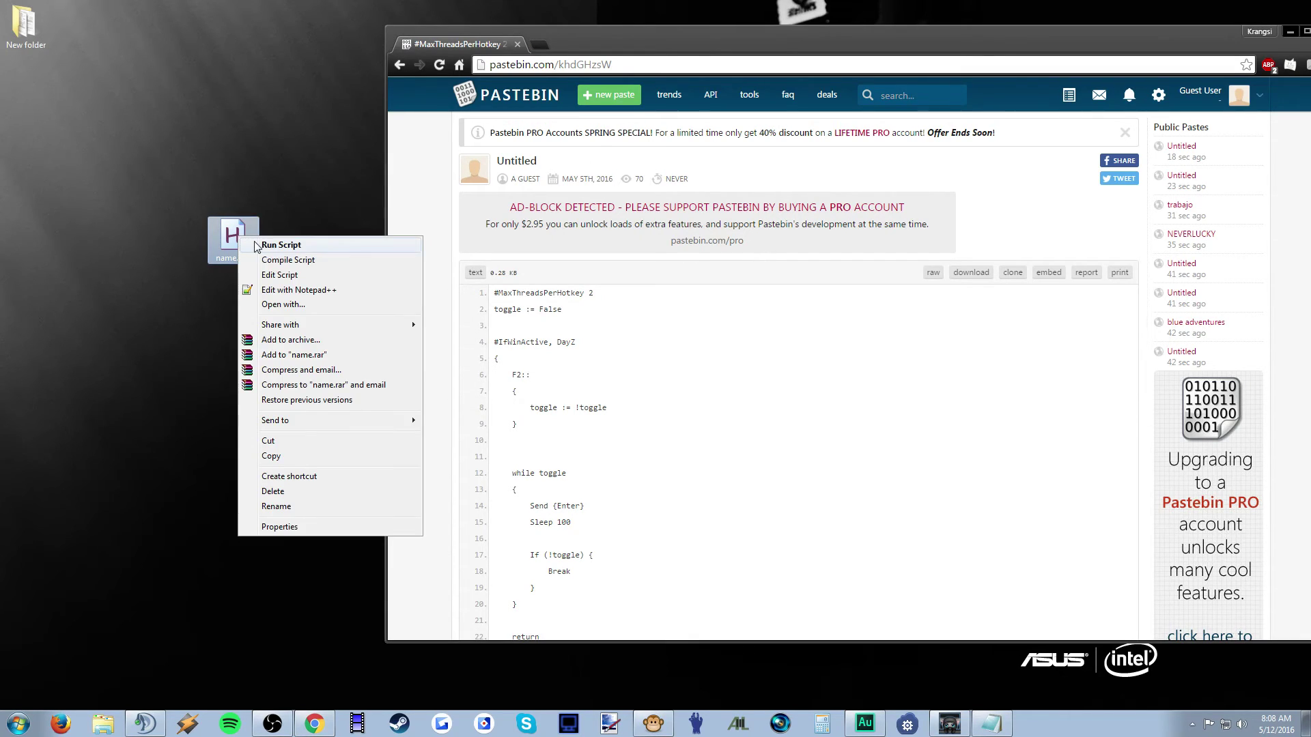
{"action": "left_click", "coordinate": [285, 195]}
{"action": "right_click", "coordinate": [240, 233]}
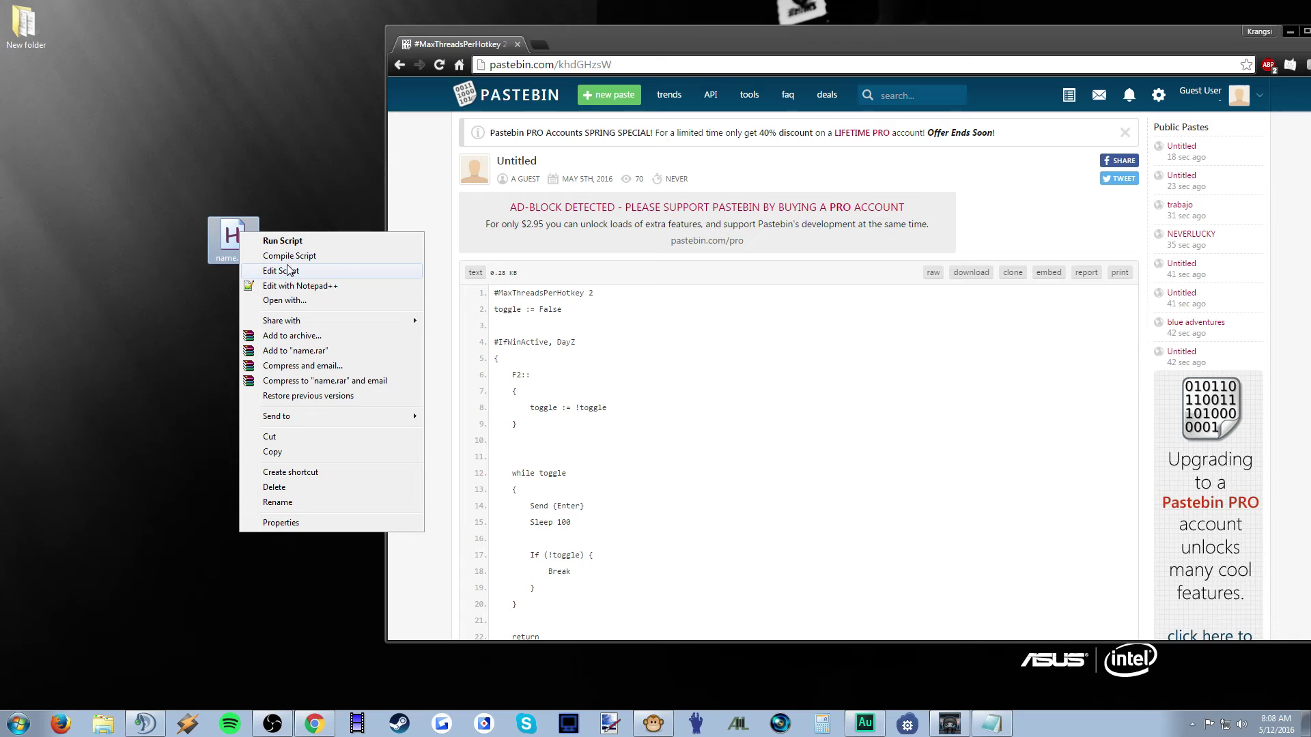
{"action": "left_click", "coordinate": [299, 291]}
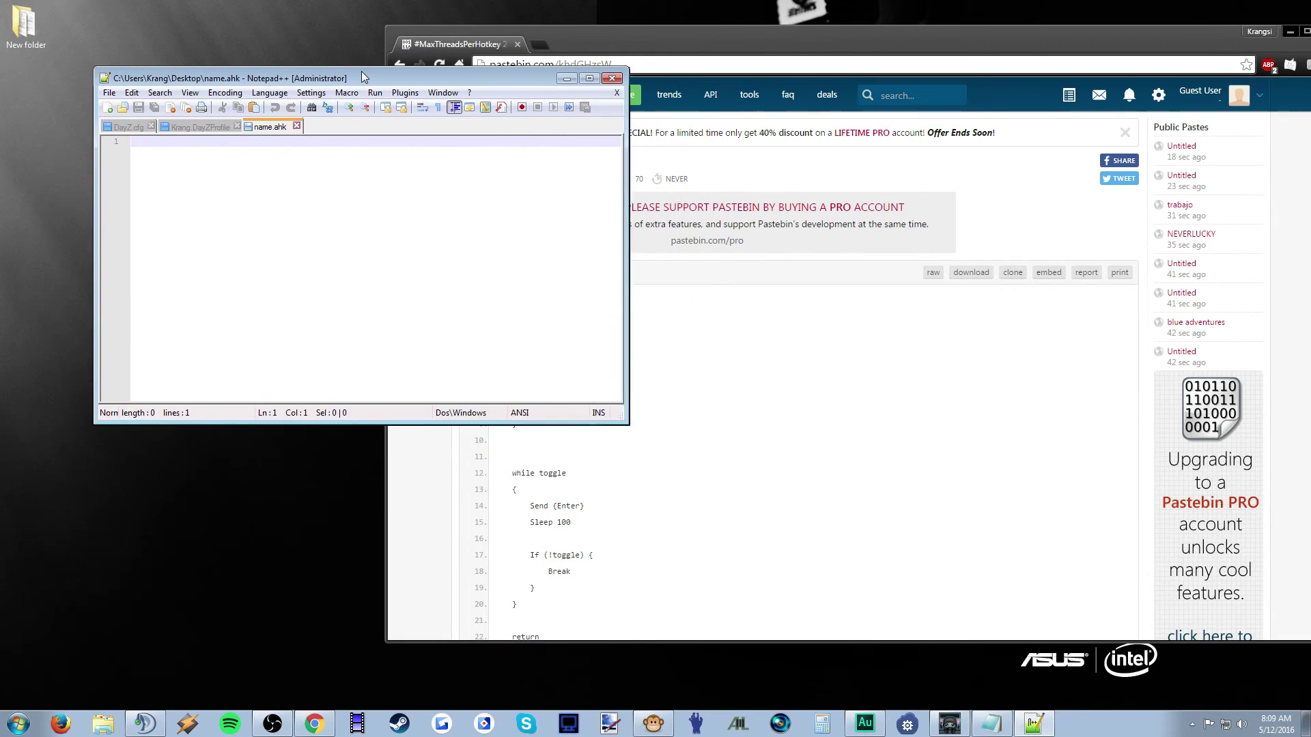
Select the Pastebin script code starting from line 1.
{"action": "left_click", "coordinate": [738, 41]}
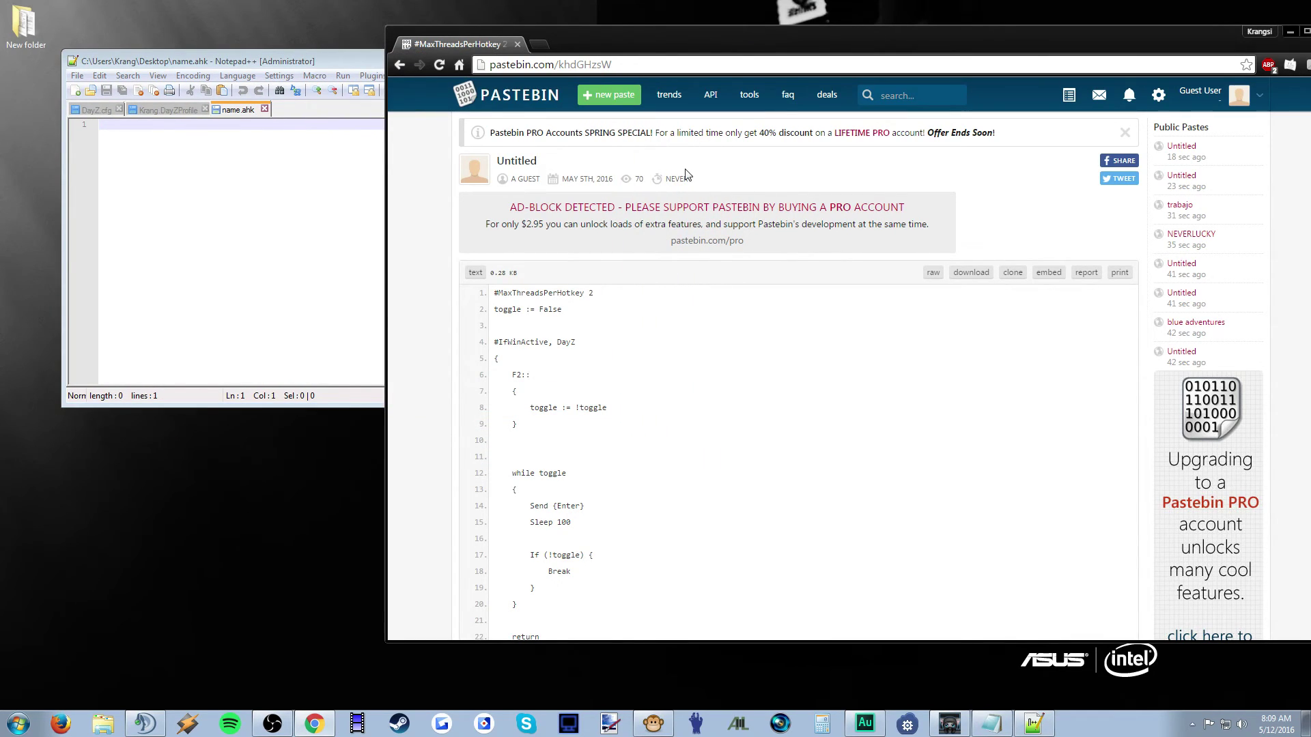
{"action": "left_click", "coordinate": [550, 65]}
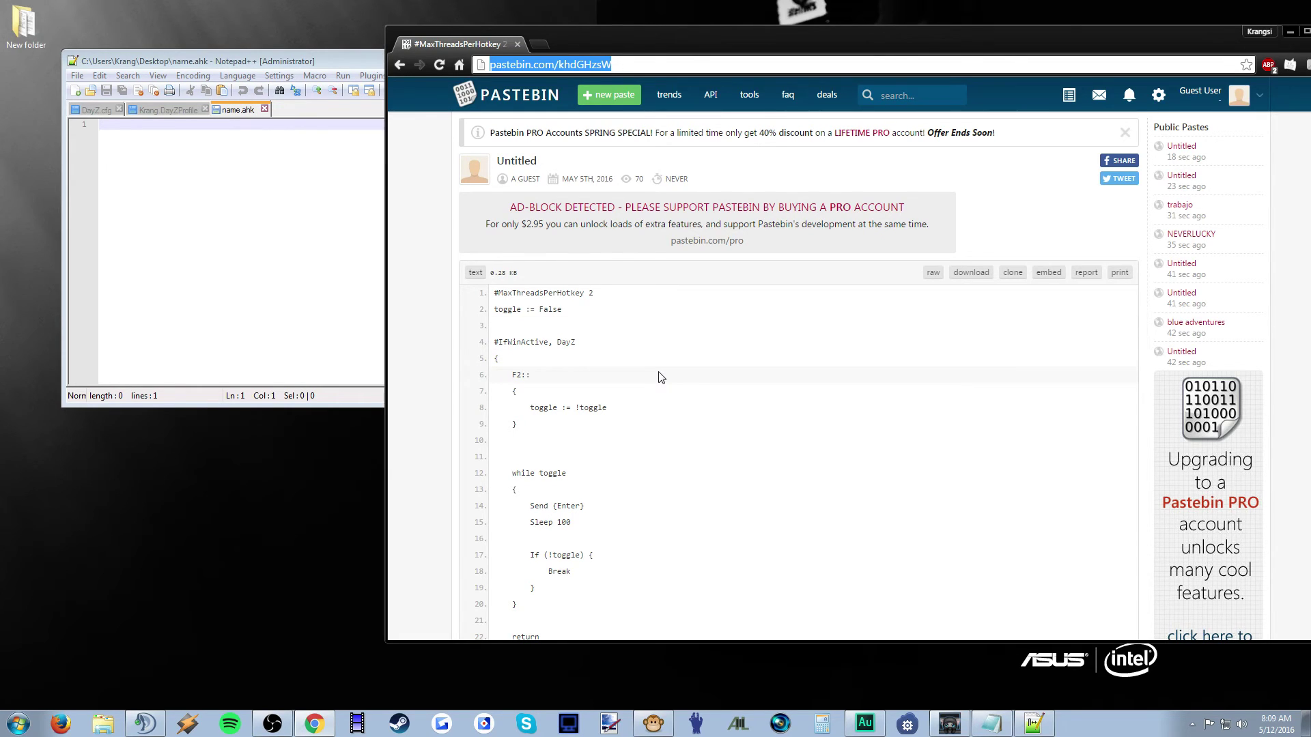
{"action": "left_click", "coordinate": [512, 297]}
{"action": "mouse_move", "coordinate": [512, 297]}
{"action": "left_mouse_down"}
{"action": "mouse_move", "coordinate": [796, 515]}
{"action": "mouse_move", "coordinate": [739, 468]}
{"action": "left_mouse_up"}
{"action": "scroll", "coordinate": [795, 516], "scroll_direction": "down", "scroll_amount": 2}
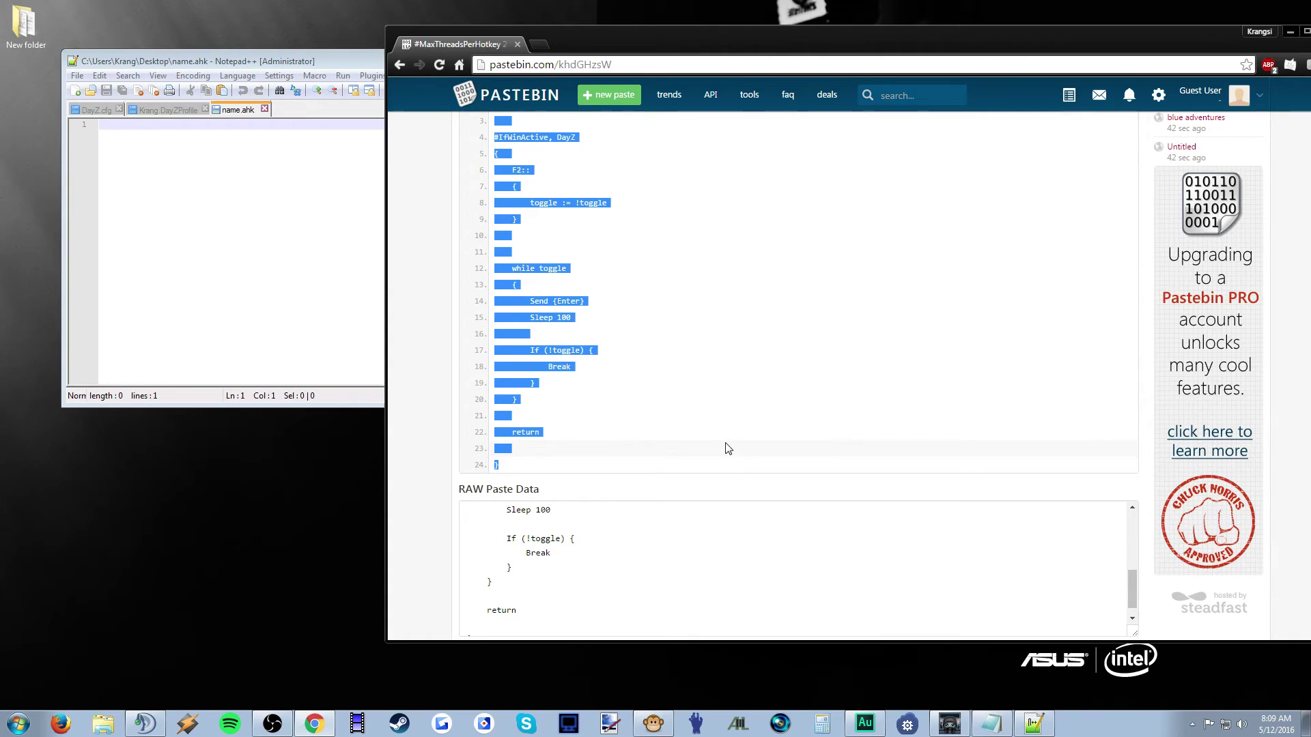
{"action": "key", "text": "ctrl+plus"}
{"action": "key", "text": "ctrl+minus"}
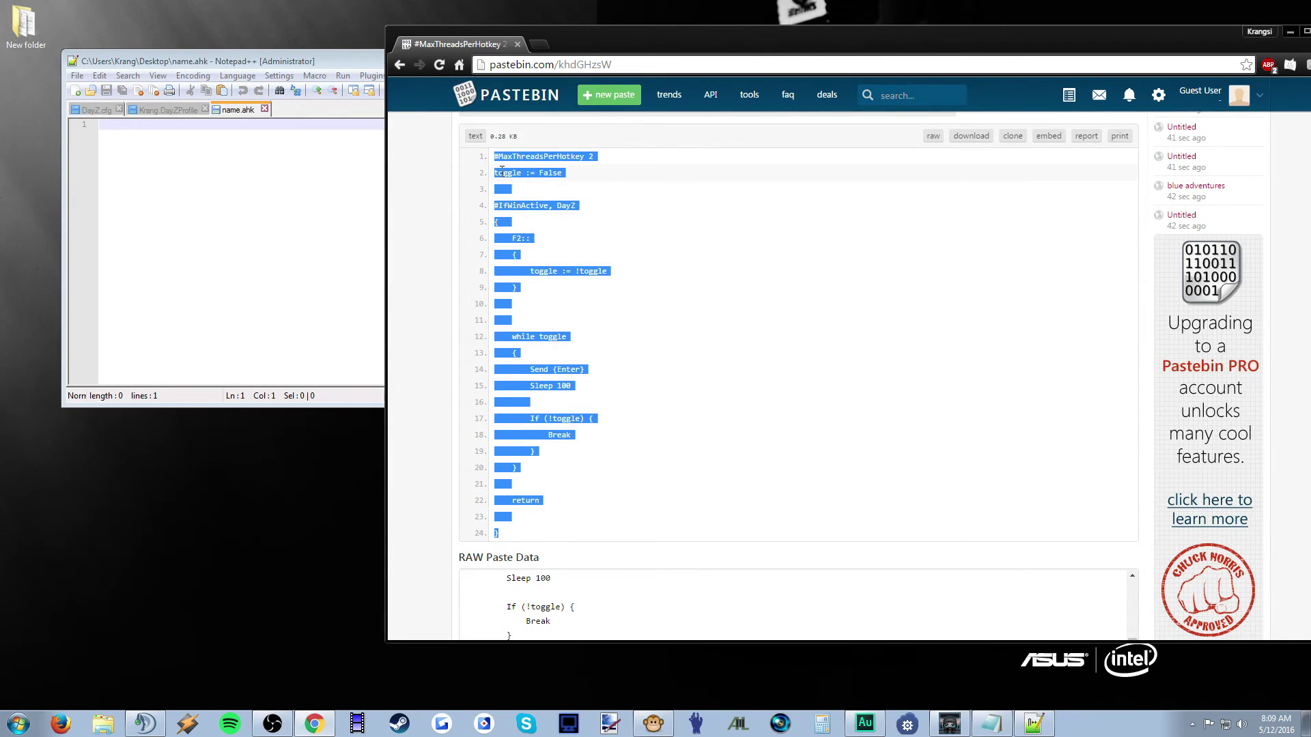
{"action": "mouse_move", "coordinate": [495, 159]}
{"action": "left_mouse_down"}
{"action": "mouse_move", "coordinate": [684, 280]}
{"action": "mouse_move", "coordinate": [719, 539]}
{"action": "left_mouse_up"}
{"action": "key", "text": "ctrl+c"}
Paste the script into name.ahk, save it, and close Notepad++.
{"action": "left_click", "coordinate": [322, 270]}
{"action": "key", "text": "ctrl+v"}
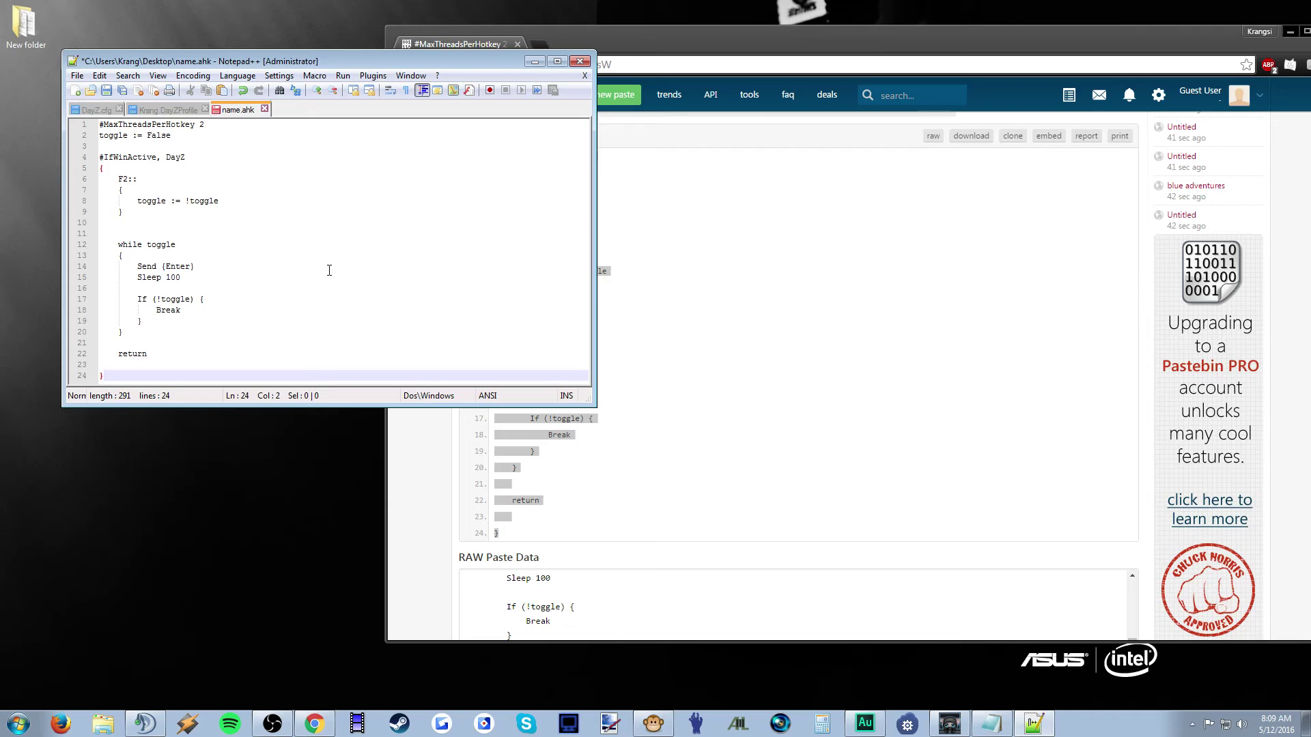
{"action": "left_click", "coordinate": [106, 90]}
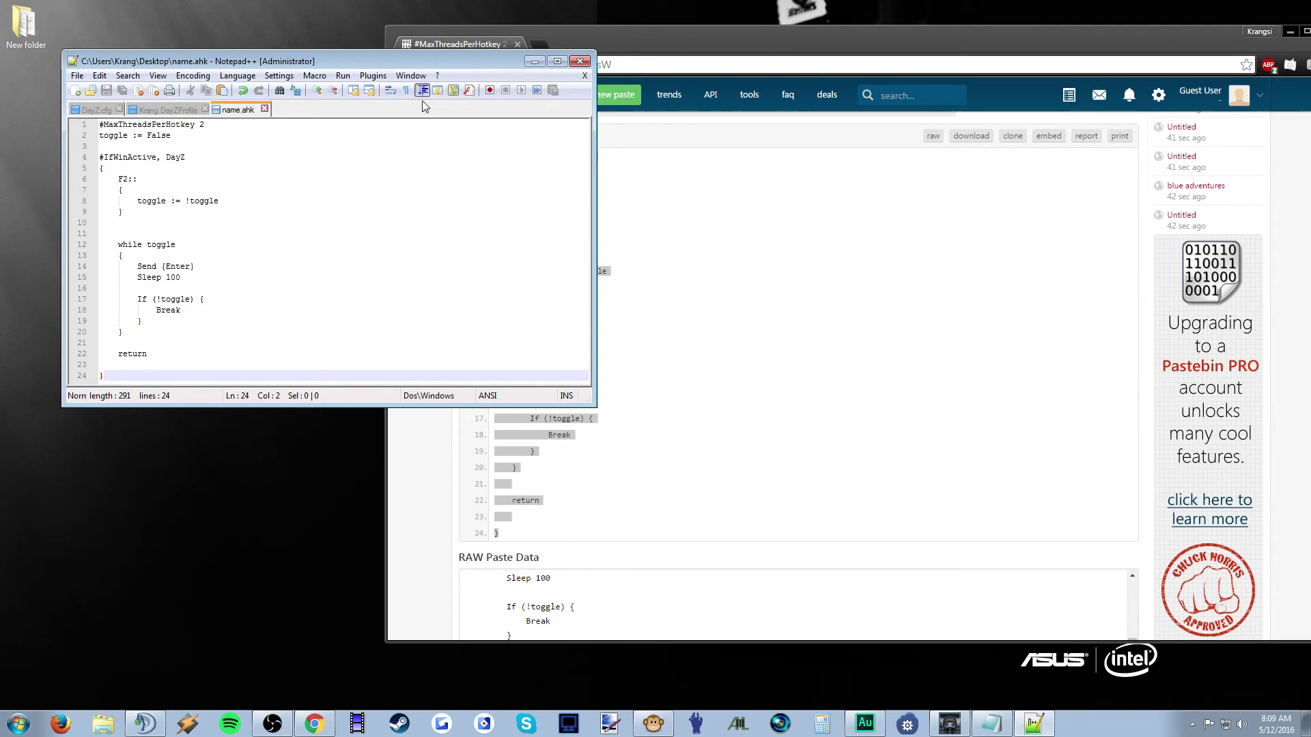
{"action": "left_click", "coordinate": [579, 61]}
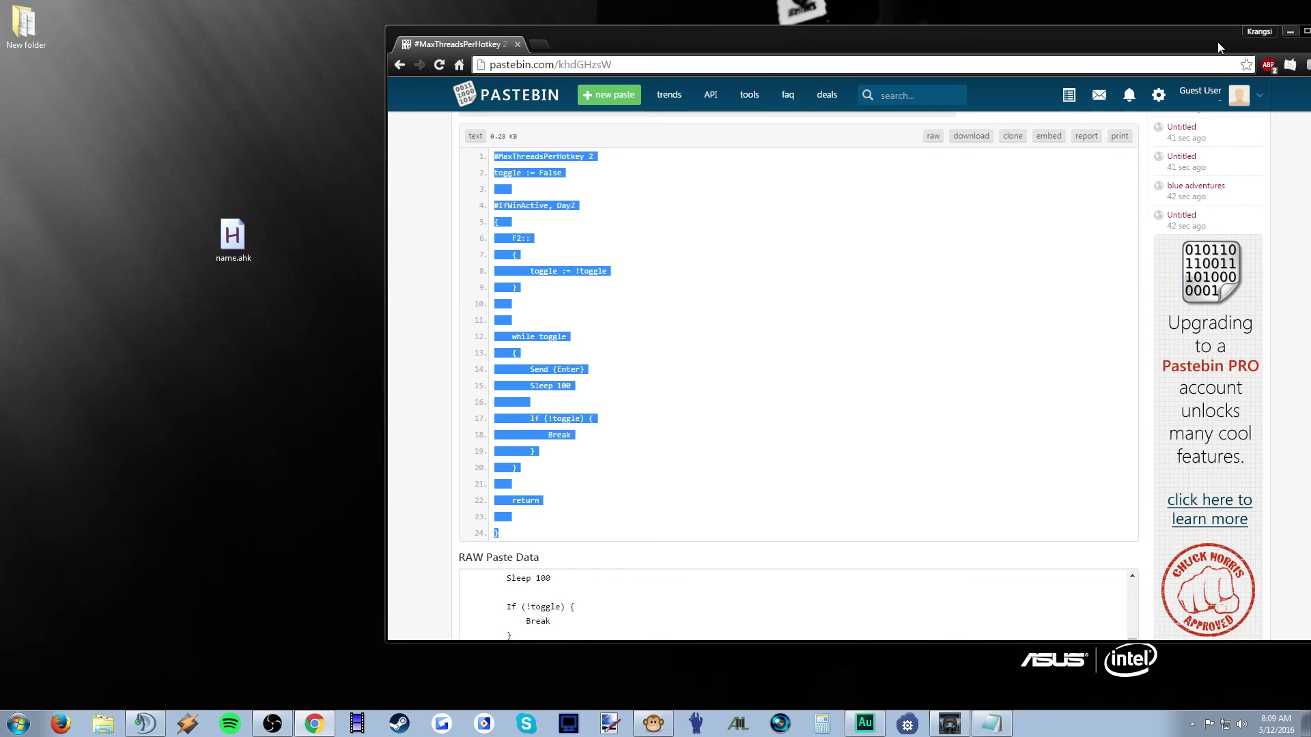
{"action": "left_click_drag", "start_coordinate": [1217, 42], "coordinate": [1028, 41]}
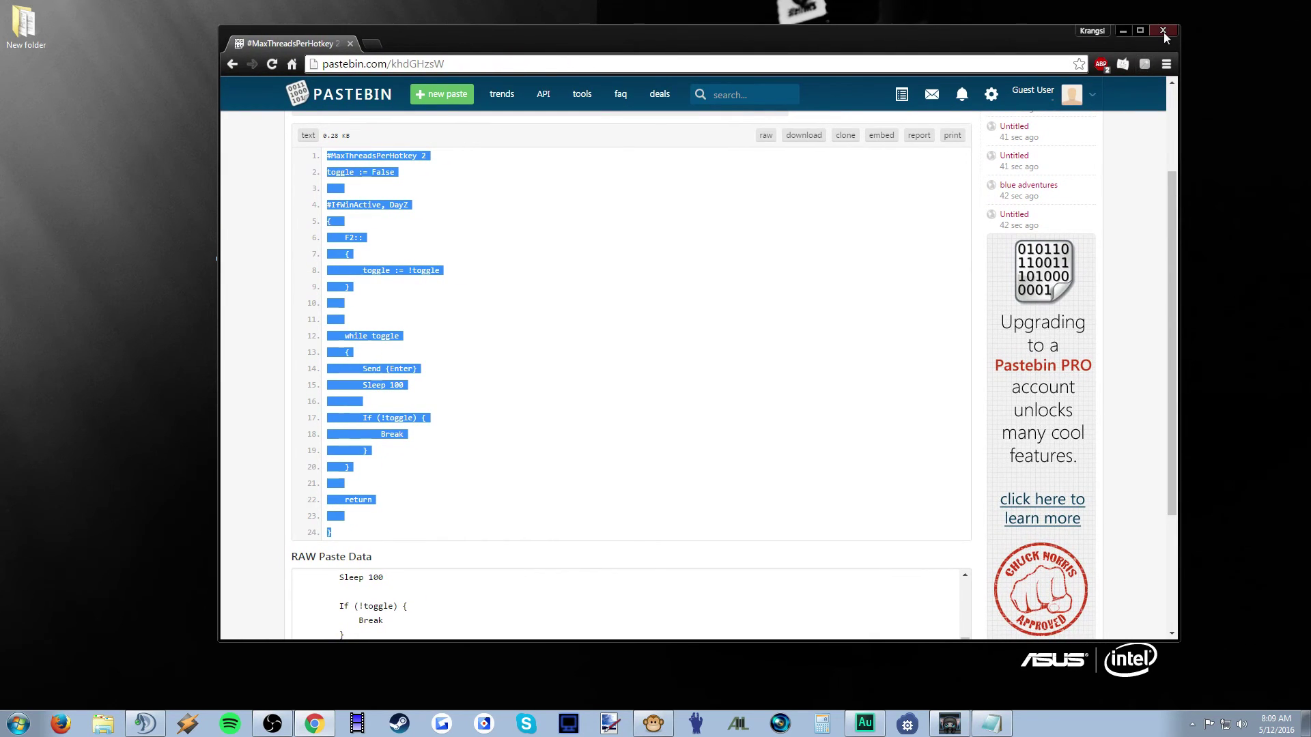
Close Pastebin, move name.ahk to the top-left, and run it with Run Script.
{"action": "left_click", "coordinate": [1163, 32]}
{"action": "left_click_drag", "start_coordinate": [239, 243], "coordinate": [135, 101]}
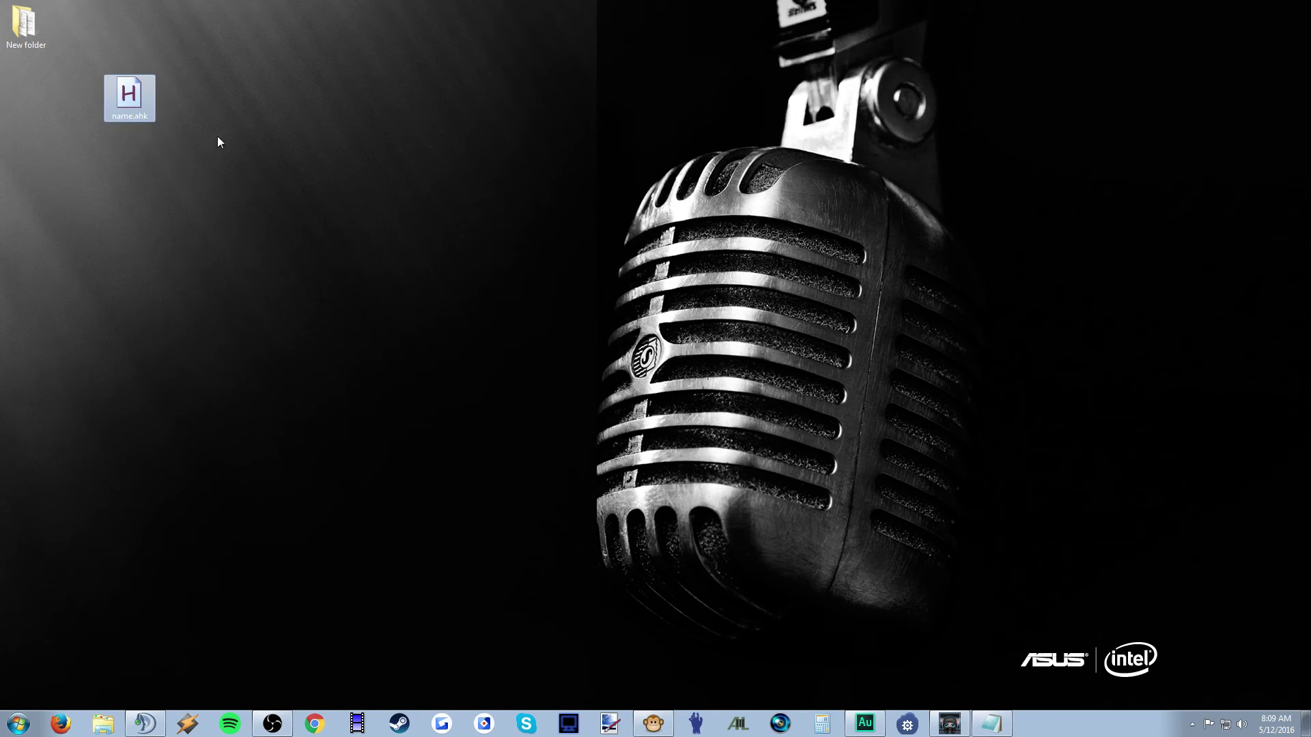
{"action": "right_click", "coordinate": [134, 101]}
{"action": "left_click", "coordinate": [184, 112]}
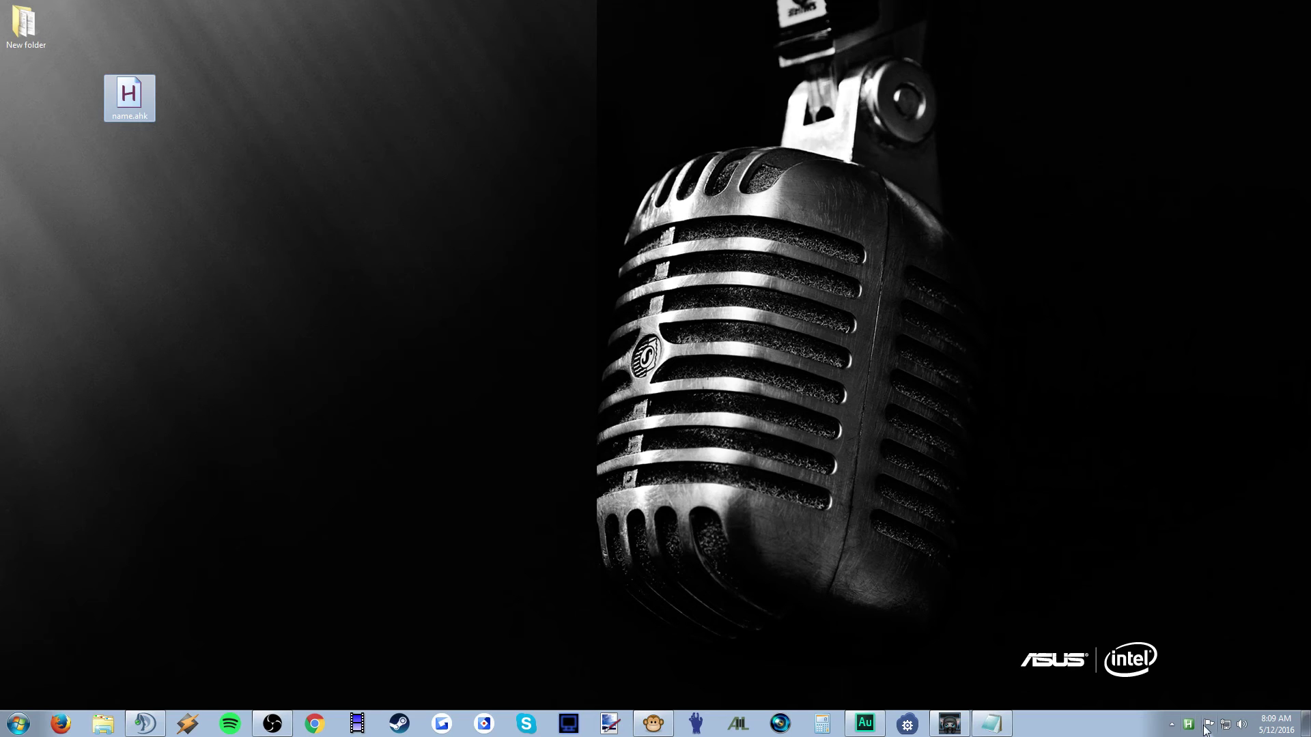
Check the running script's tray icon and move name.ahk under New folder.
{"action": "left_click_drag", "start_coordinate": [1188, 729], "coordinate": [1195, 685]}
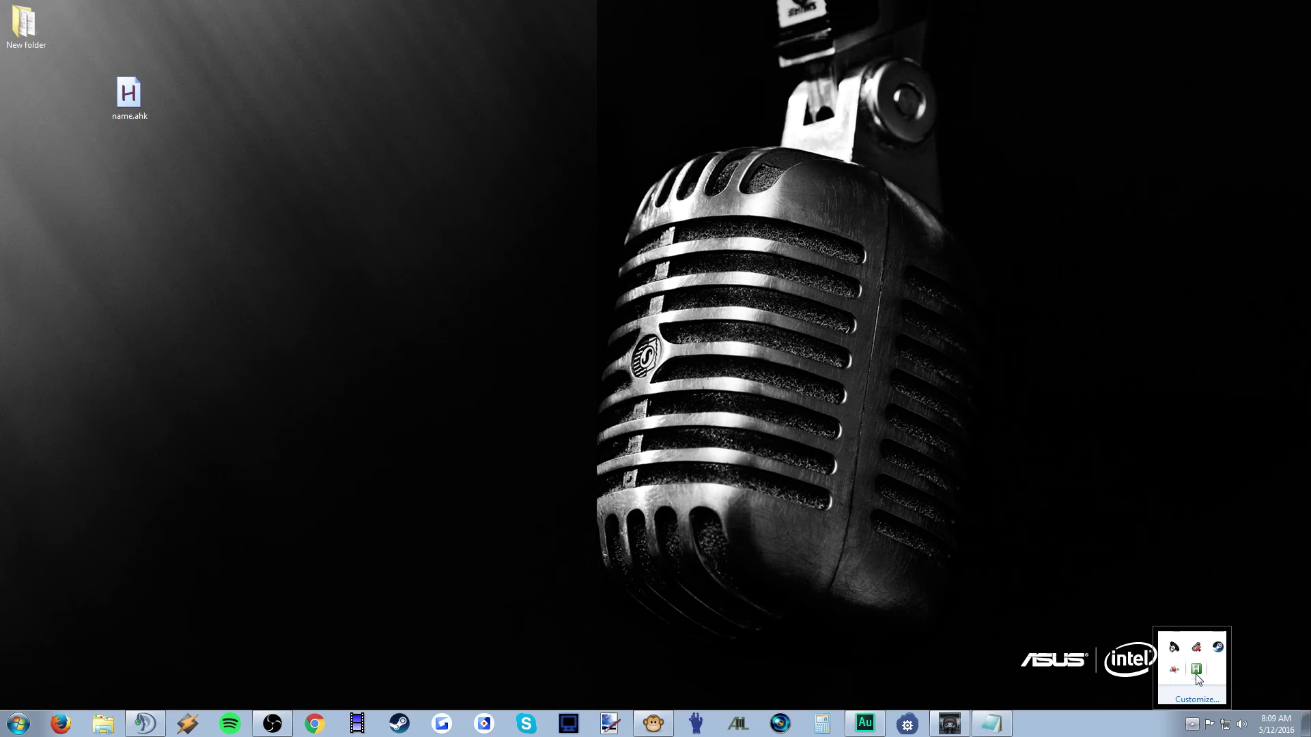
{"action": "left_click", "coordinate": [129, 97]}
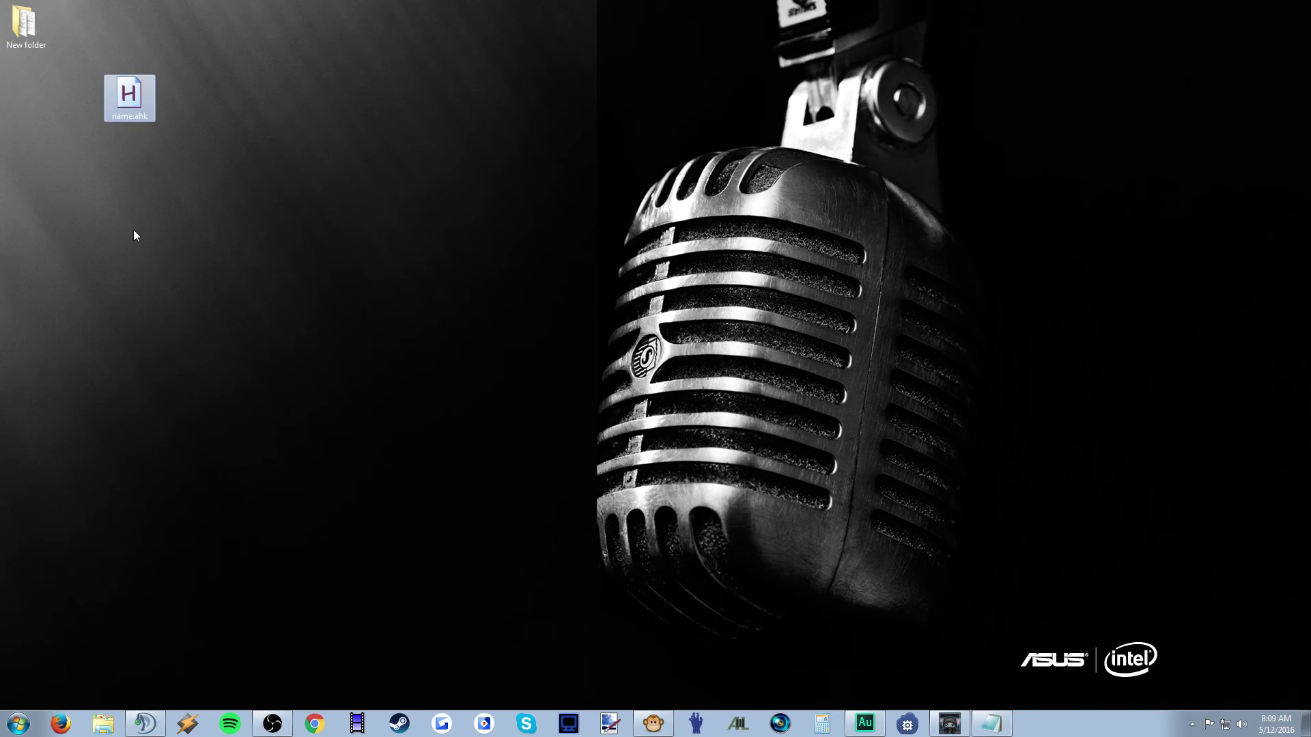
{"action": "left_click_drag", "start_coordinate": [125, 104], "coordinate": [50, 96]}
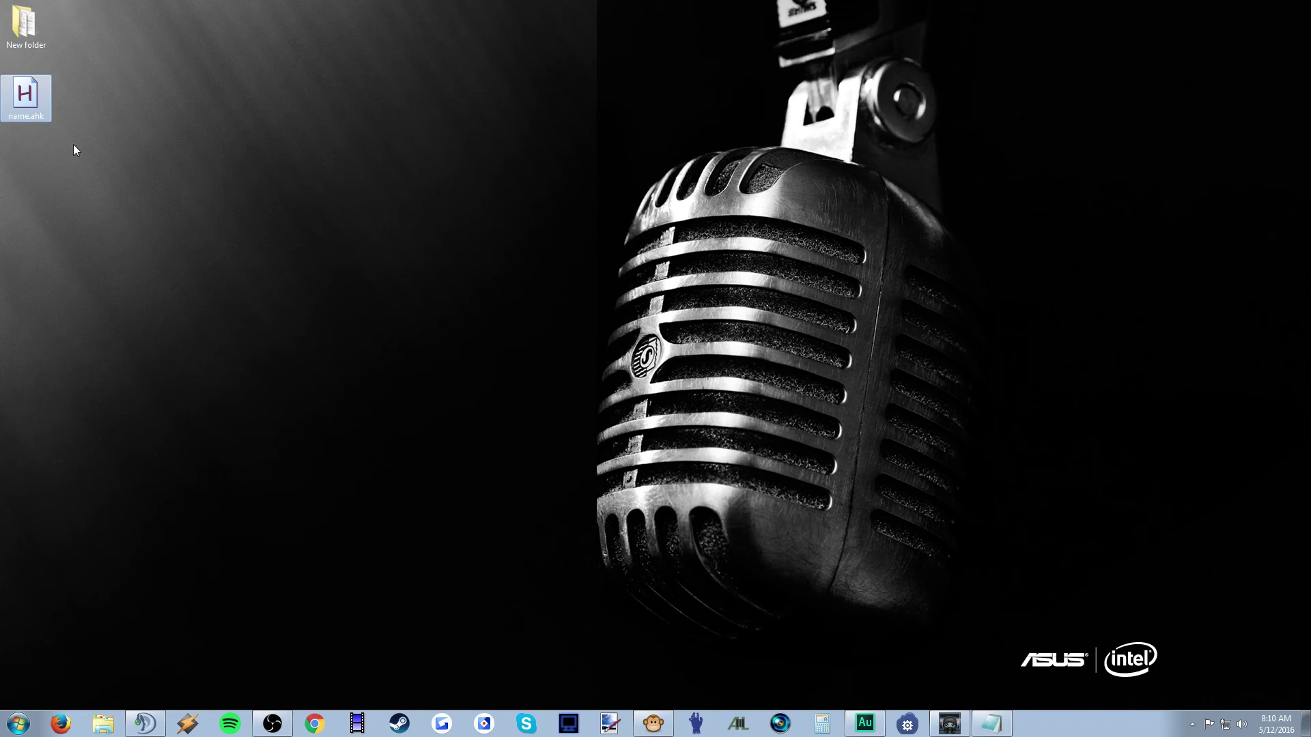
Launch DayZ from Steam, accept the early access notice, and confirm the script is running.
{"action": "left_click", "coordinate": [399, 723]}
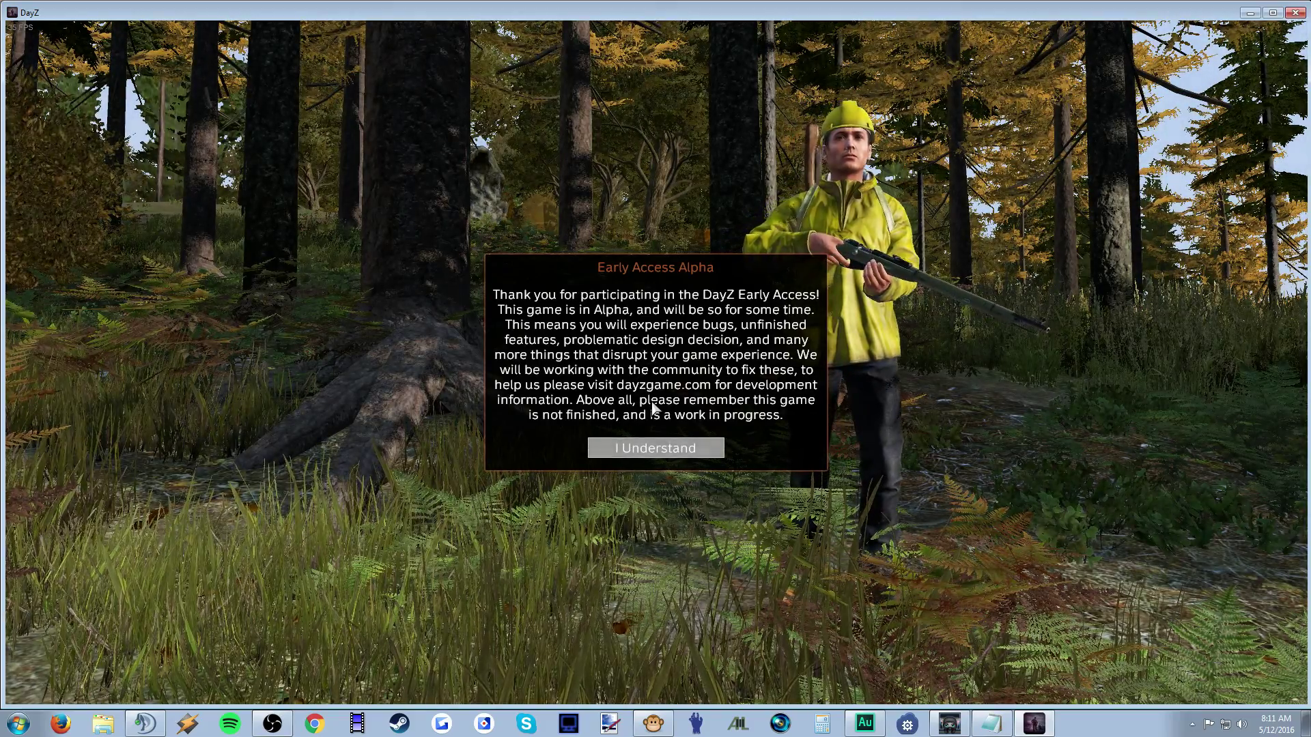
{"action": "left_click", "coordinate": [661, 448]}
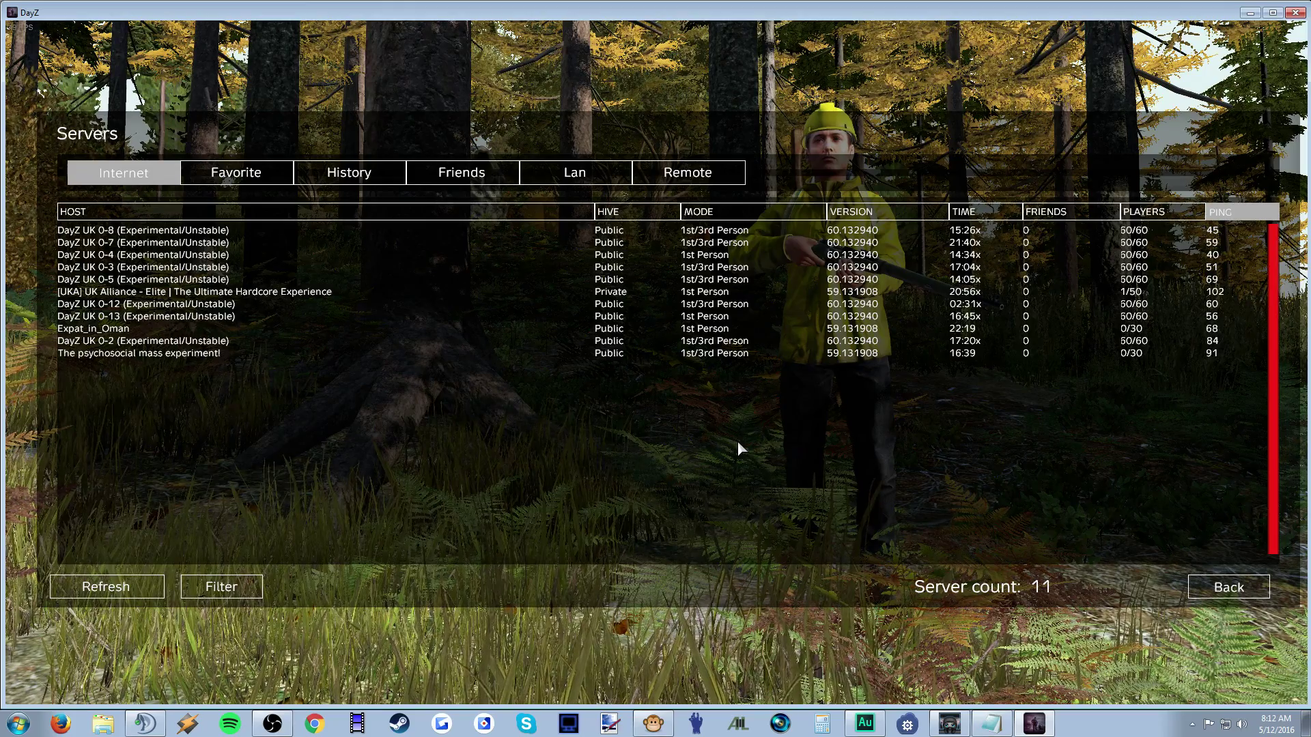
{"action": "left_click", "coordinate": [1192, 724]}
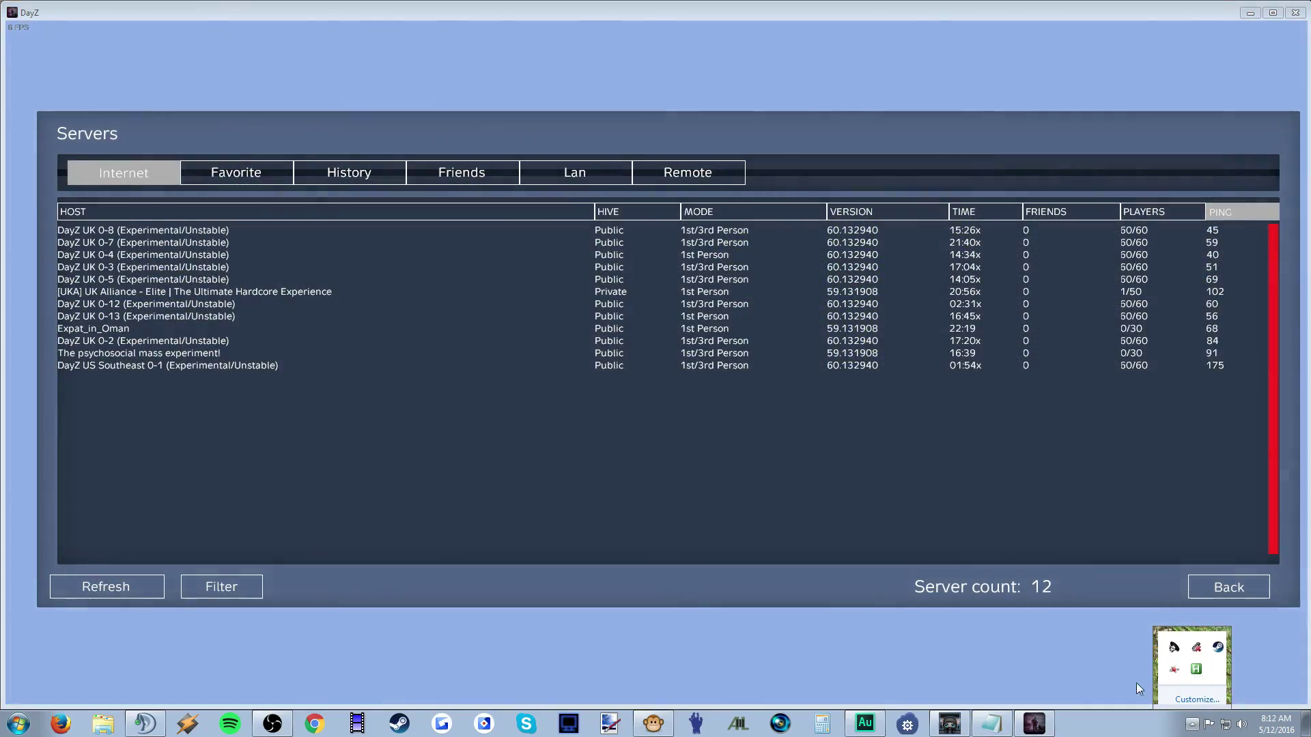
{"action": "left_click", "coordinate": [738, 632]}
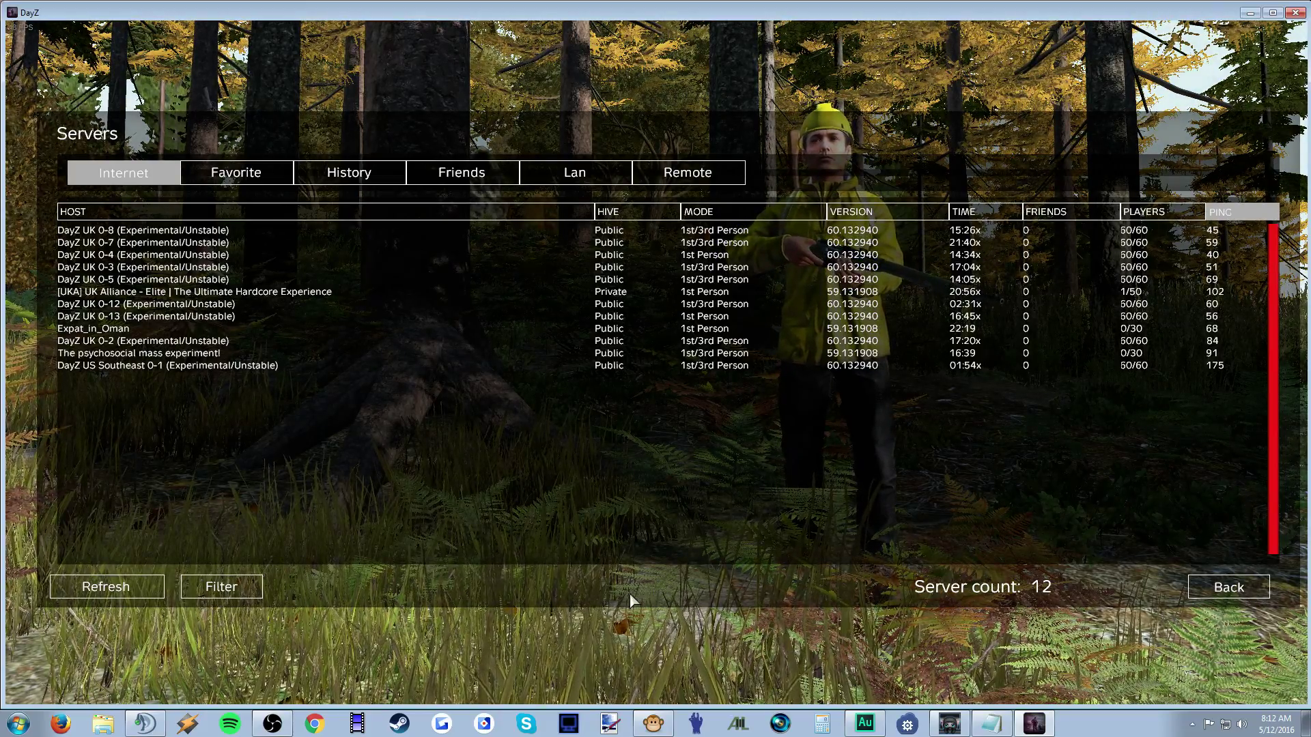
Set the server browser's host filter to exp and return to the list.
{"action": "left_click", "coordinate": [650, 512]}
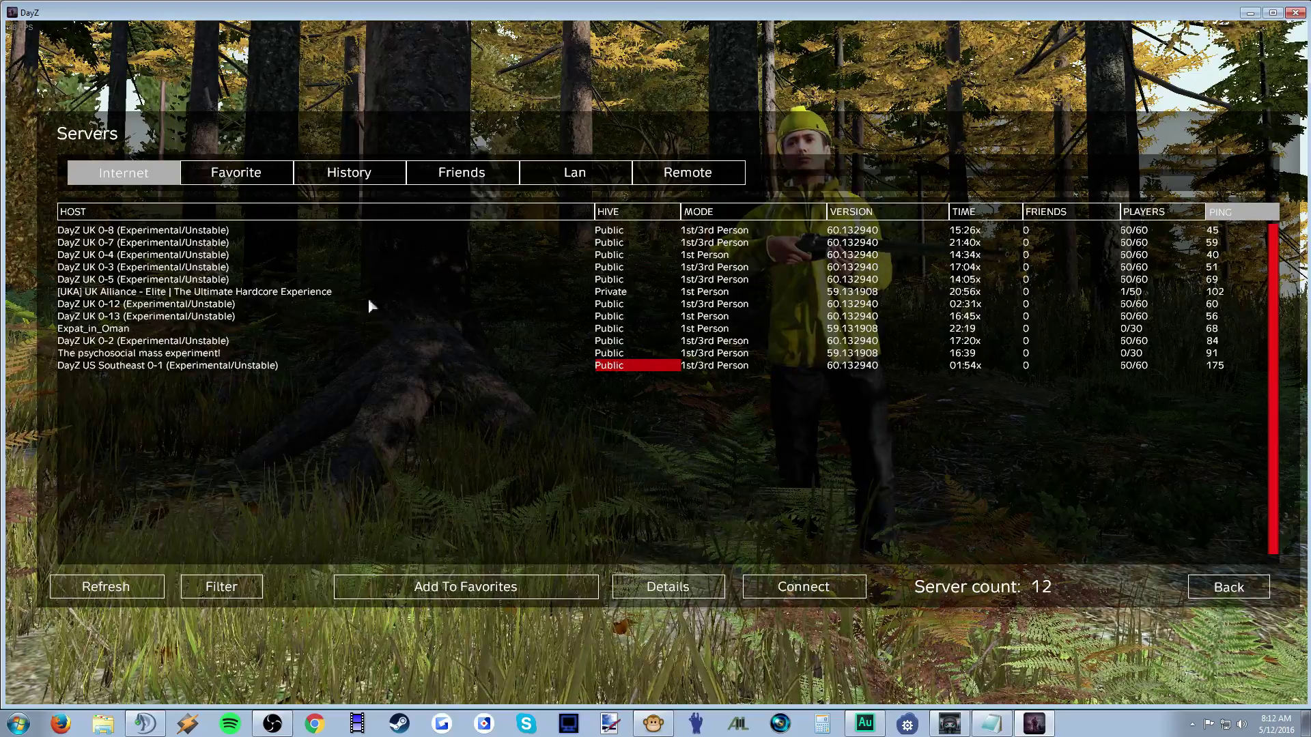
{"action": "left_click", "coordinate": [353, 242]}
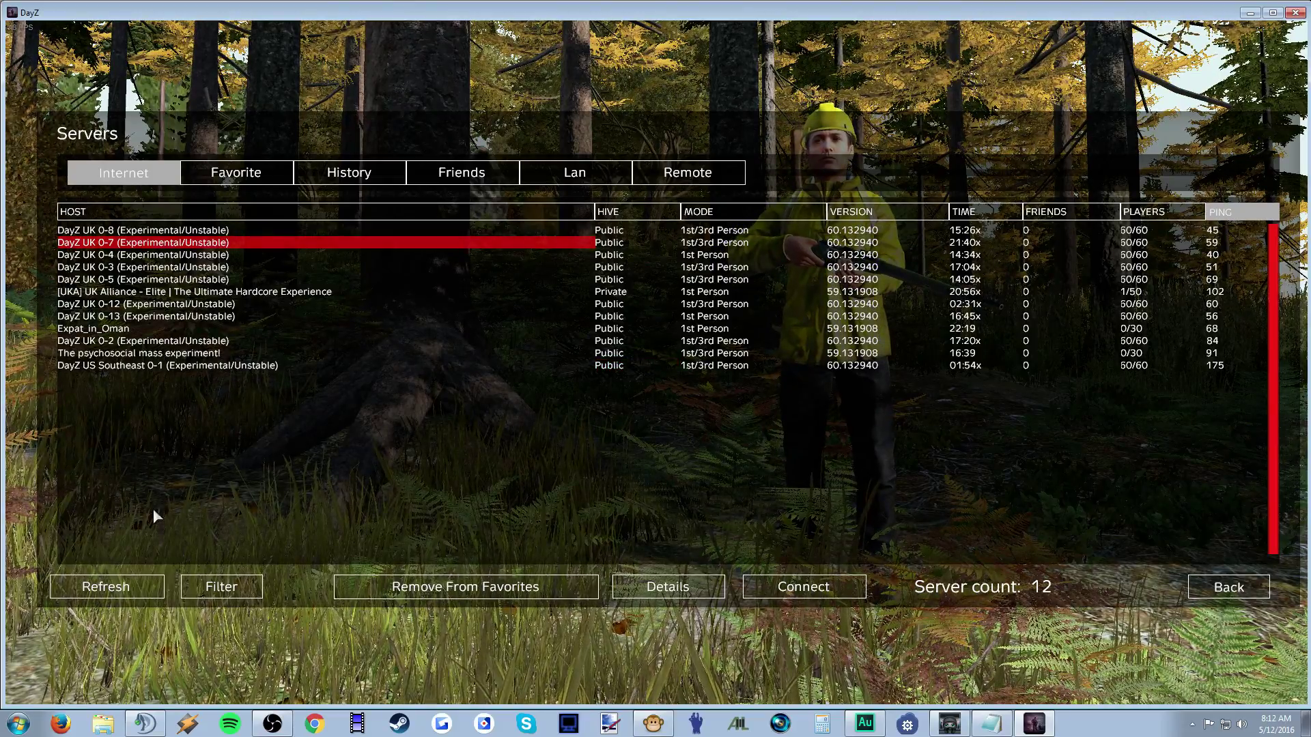
{"action": "left_click", "coordinate": [221, 587]}
{"action": "left_click", "coordinate": [553, 318]}
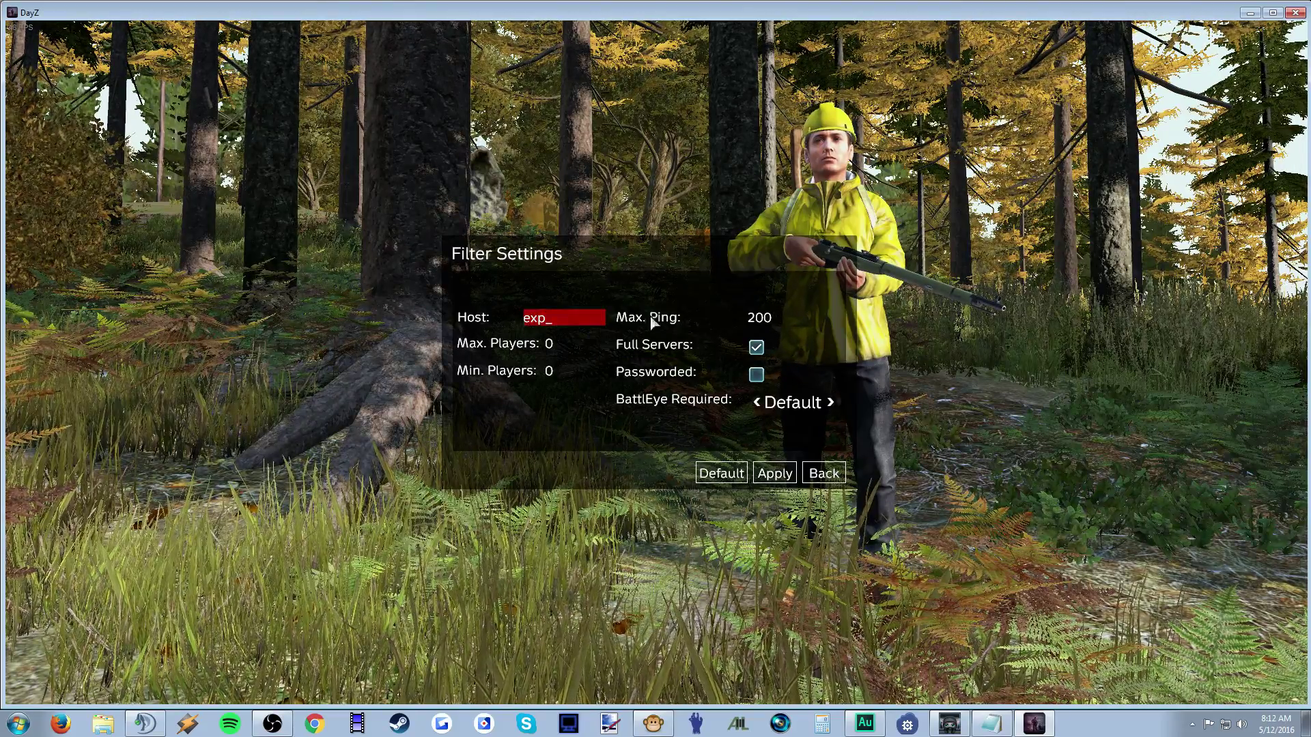
{"action": "key", "text": "Return"}
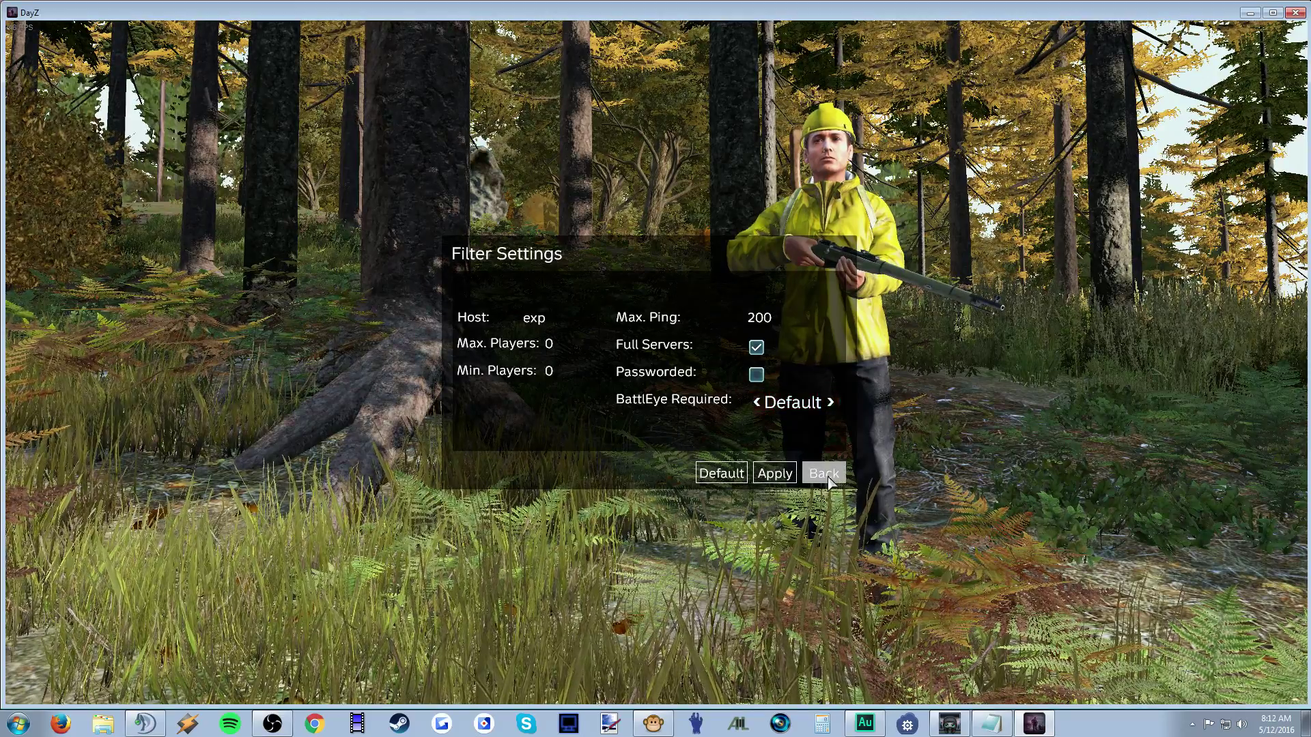
{"action": "left_click", "coordinate": [823, 473]}
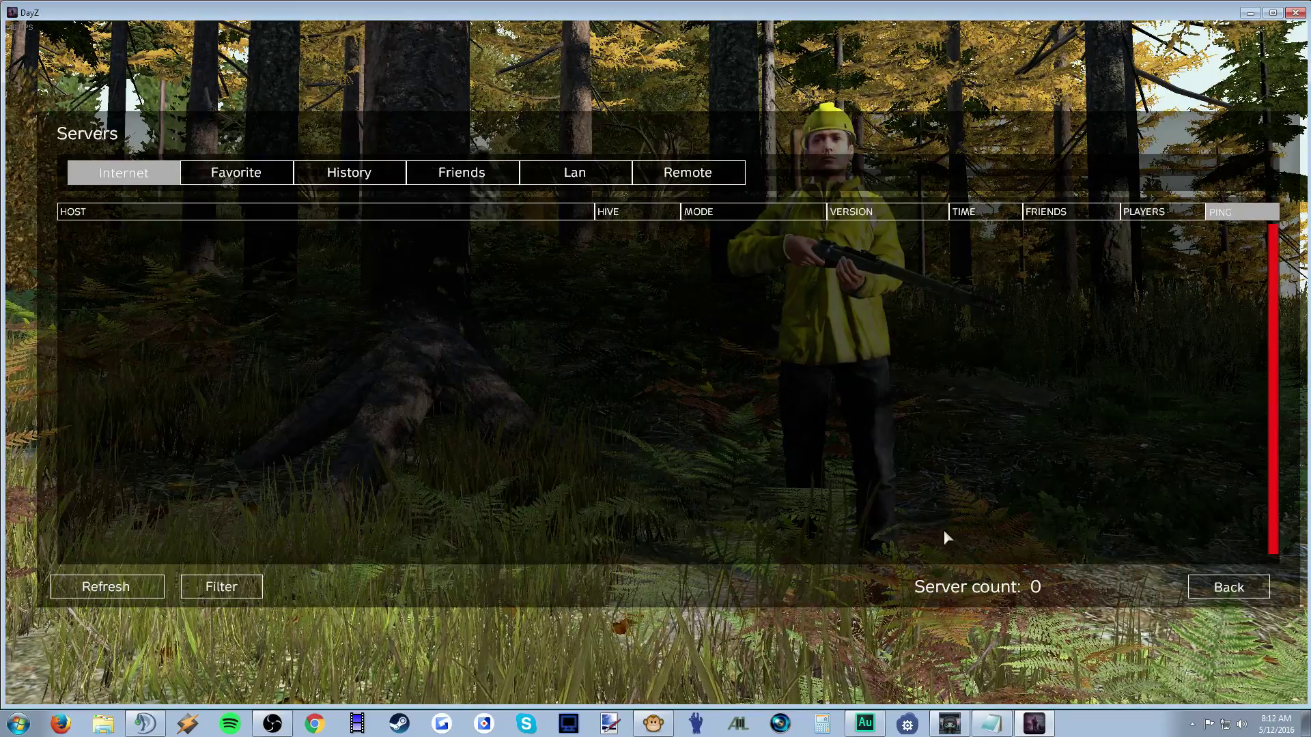
Browse the six UK experimental servers in the Favorite list.
{"action": "left_click", "coordinate": [251, 176]}
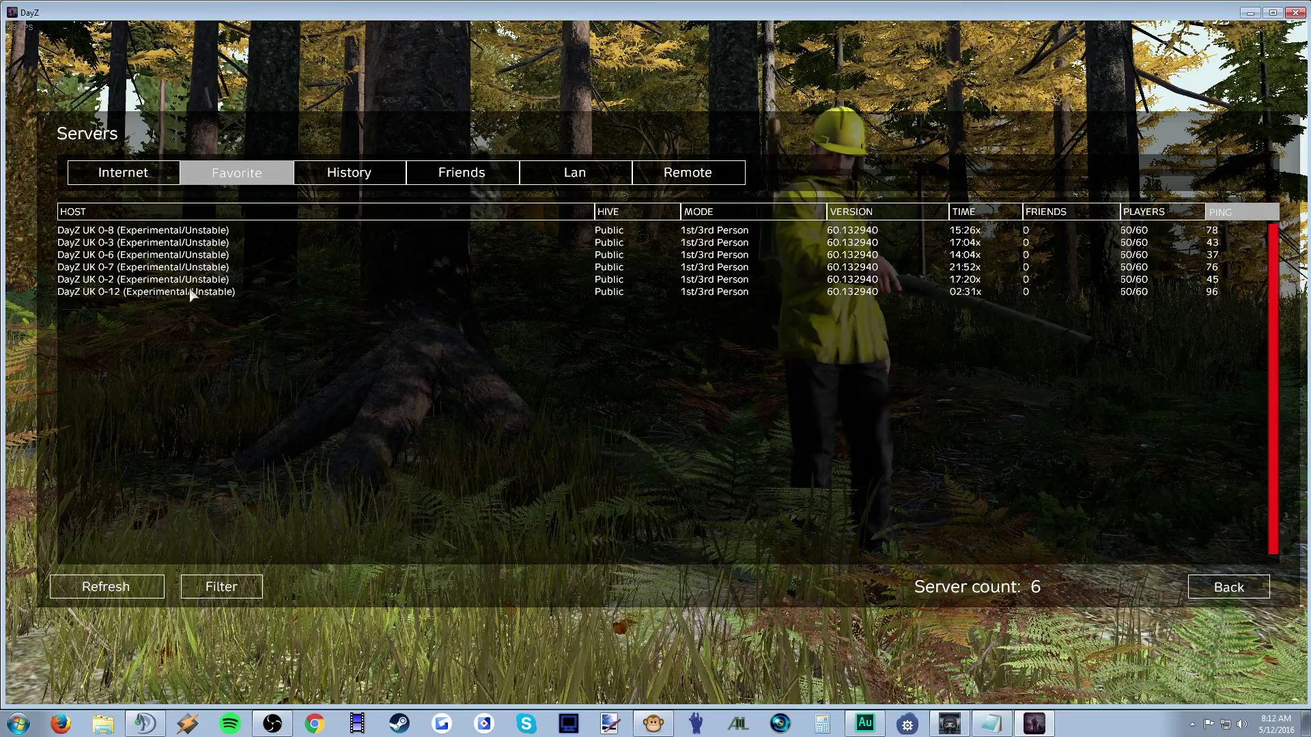
{"action": "left_click_drag", "start_coordinate": [130, 242], "coordinate": [121, 267]}
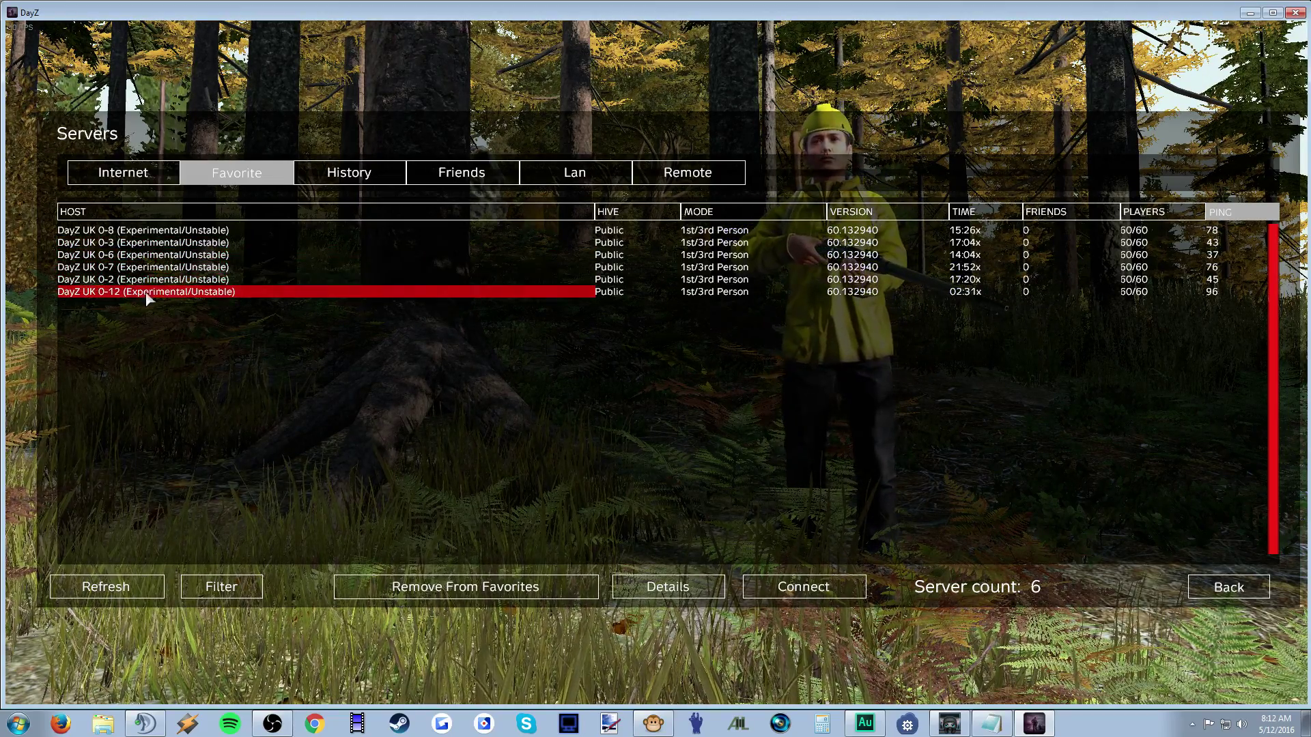
{"action": "mouse_move", "coordinate": [122, 267]}
{"action": "left_mouse_down"}
{"action": "mouse_move", "coordinate": [209, 278]}
{"action": "mouse_move", "coordinate": [183, 232]}
{"action": "left_mouse_up"}
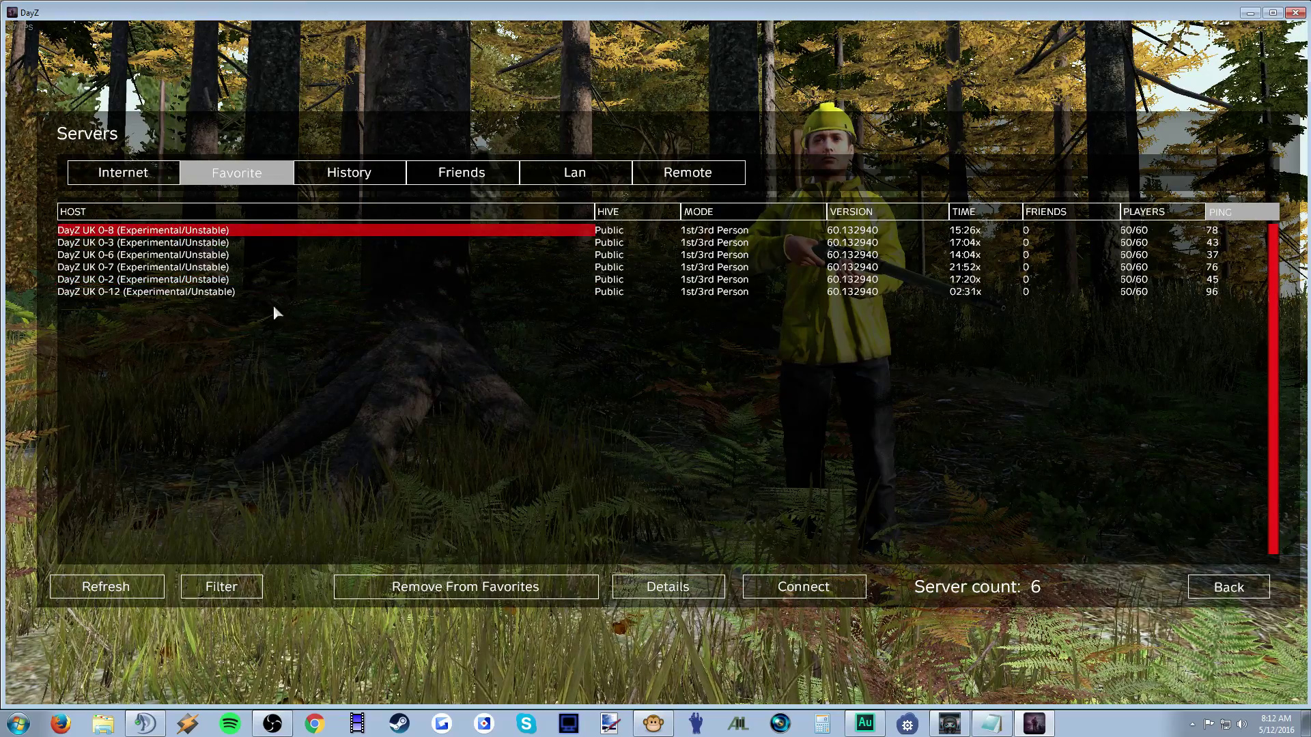
{"action": "left_click", "coordinate": [176, 266]}
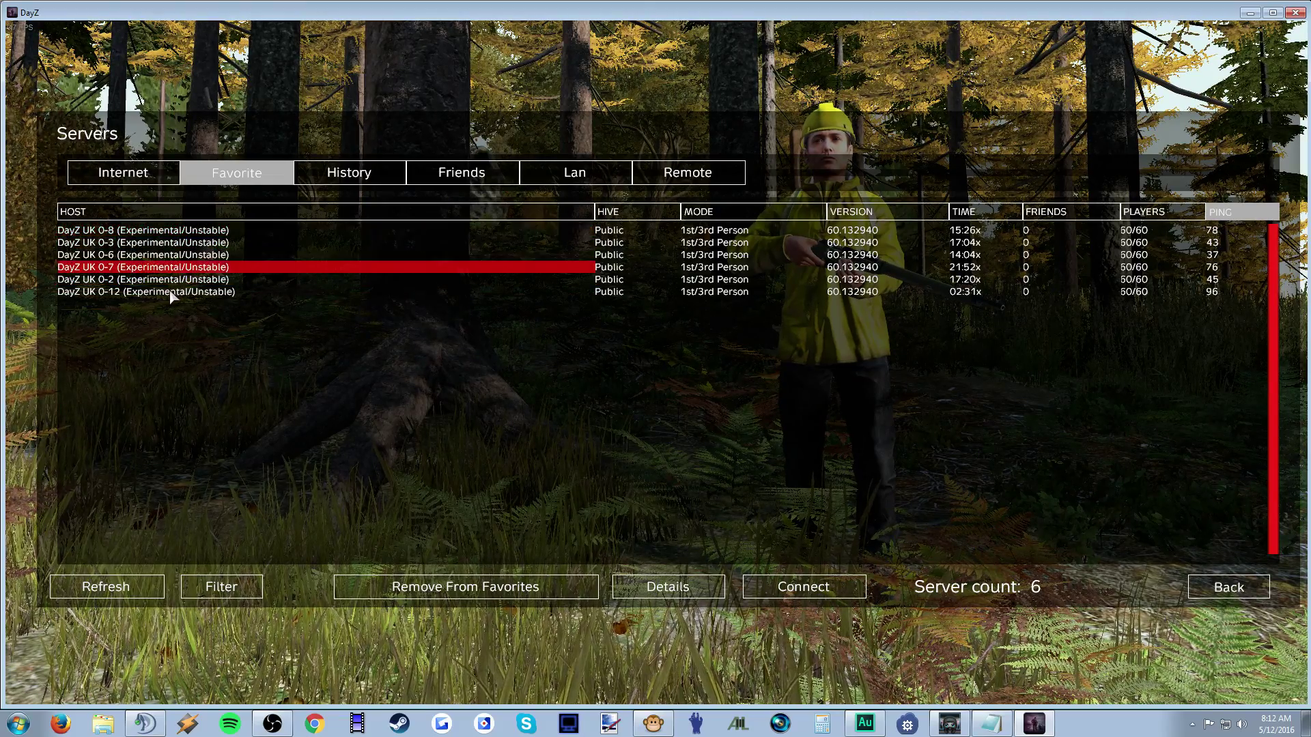
{"action": "left_click", "coordinate": [174, 291]}
{"action": "left_click", "coordinate": [176, 267]}
{"action": "left_click", "coordinate": [182, 243]}
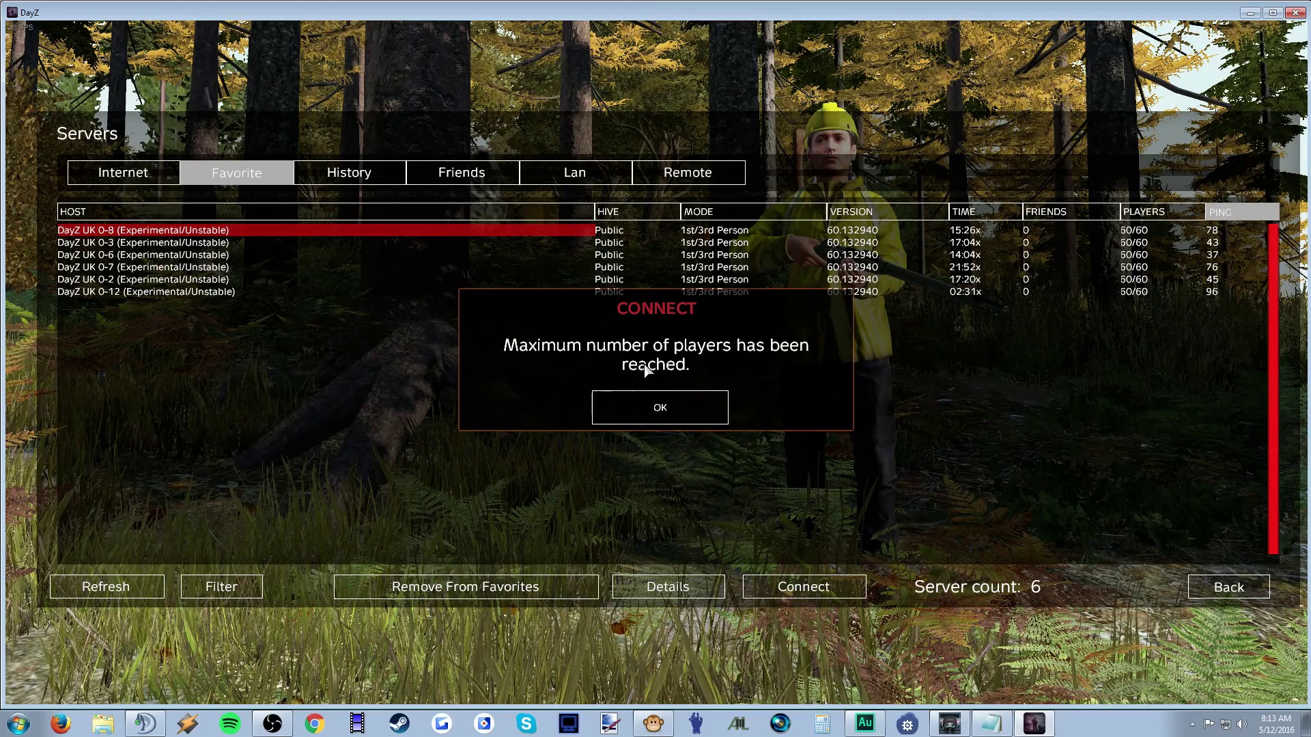
{"action": "left_click", "coordinate": [659, 405]}
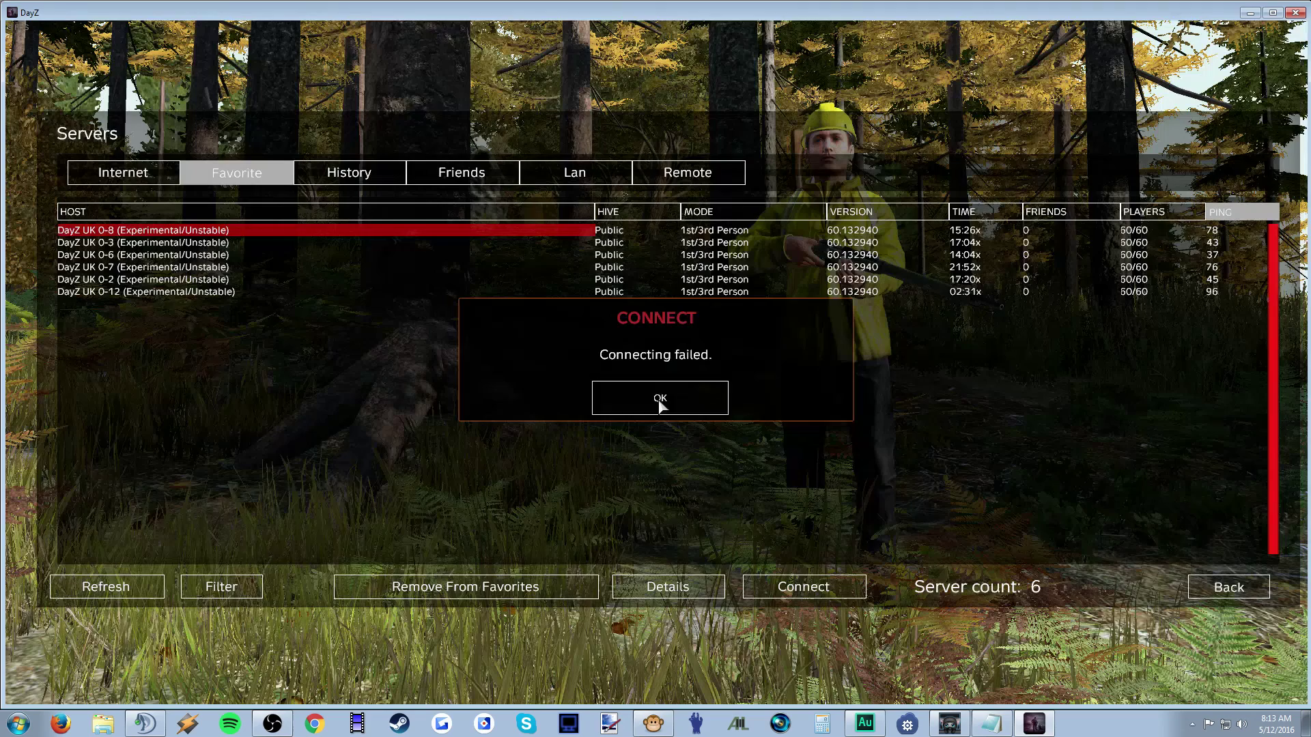
{"action": "left_click", "coordinate": [658, 399]}
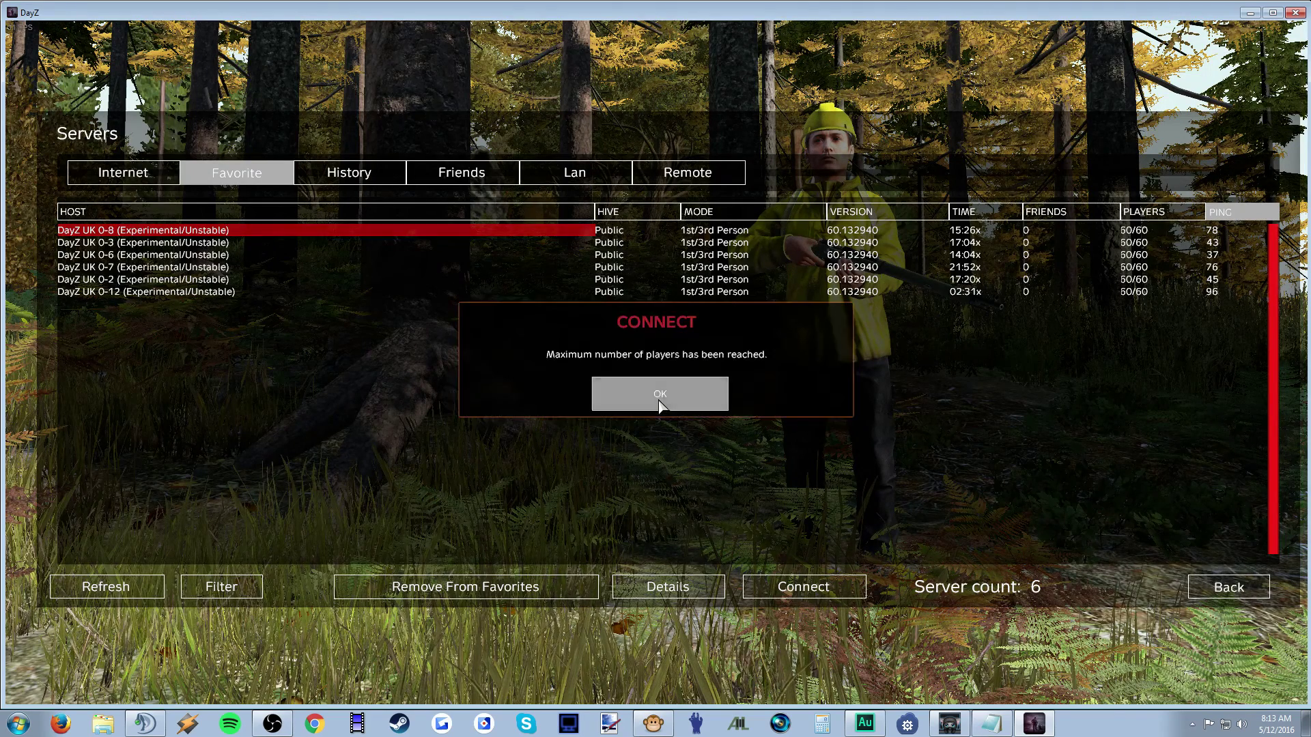
{"action": "left_click", "coordinate": [659, 399]}
{"action": "left_click", "coordinate": [658, 399]}
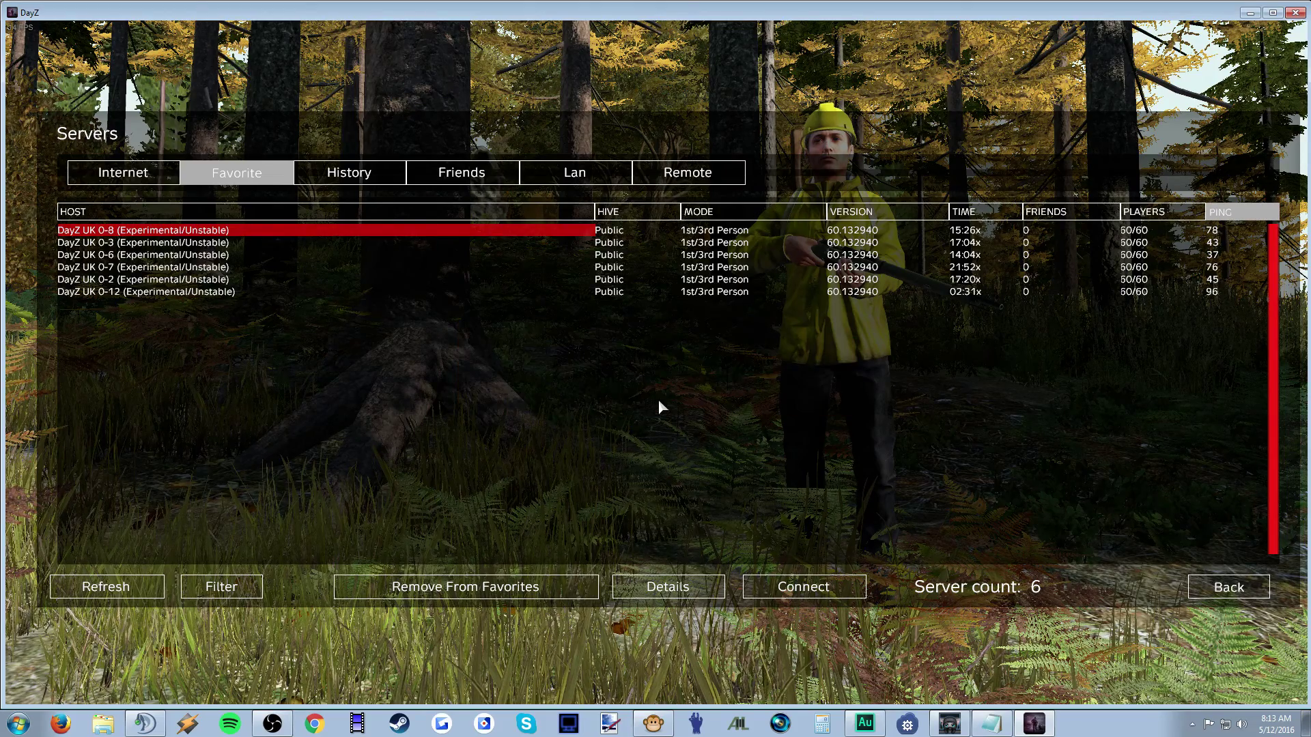
{"action": "left_click", "coordinate": [659, 398]}
{"action": "left_click", "coordinate": [659, 398]}
{"action": "left_click", "coordinate": [658, 398]}
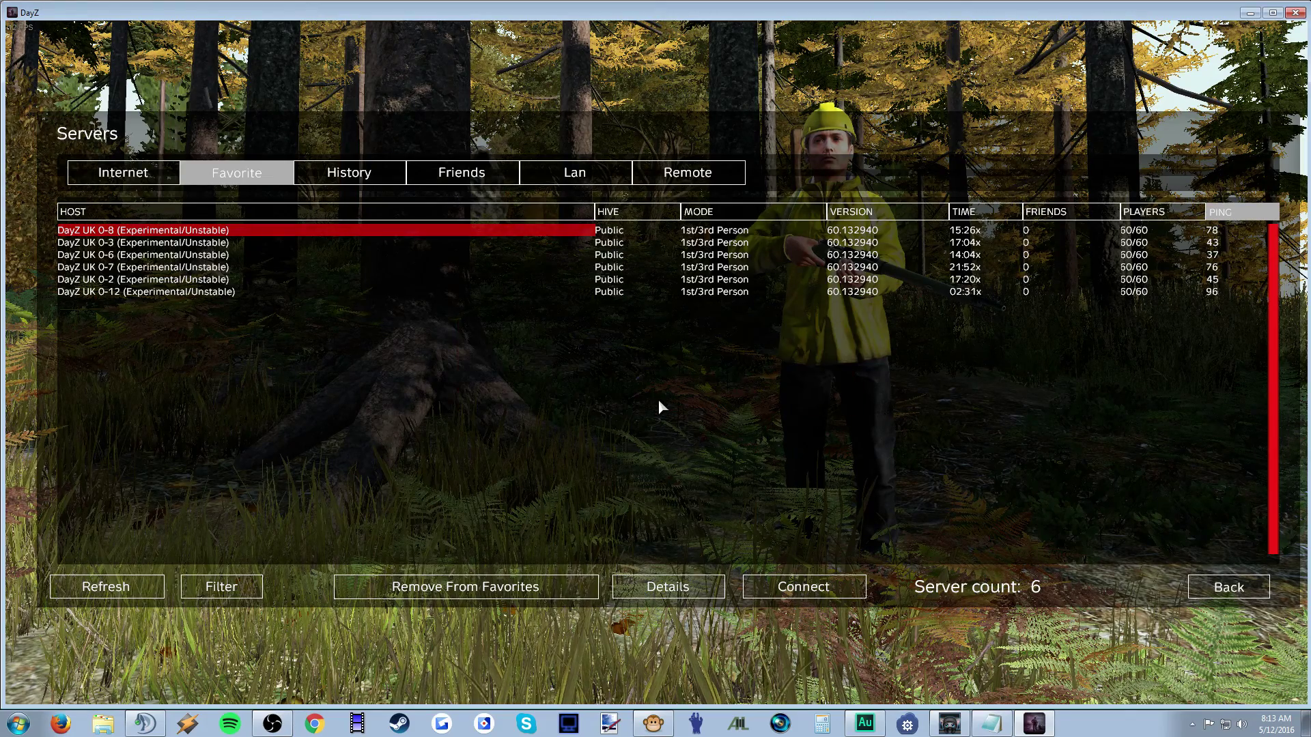
{"action": "left_click", "coordinate": [659, 398]}
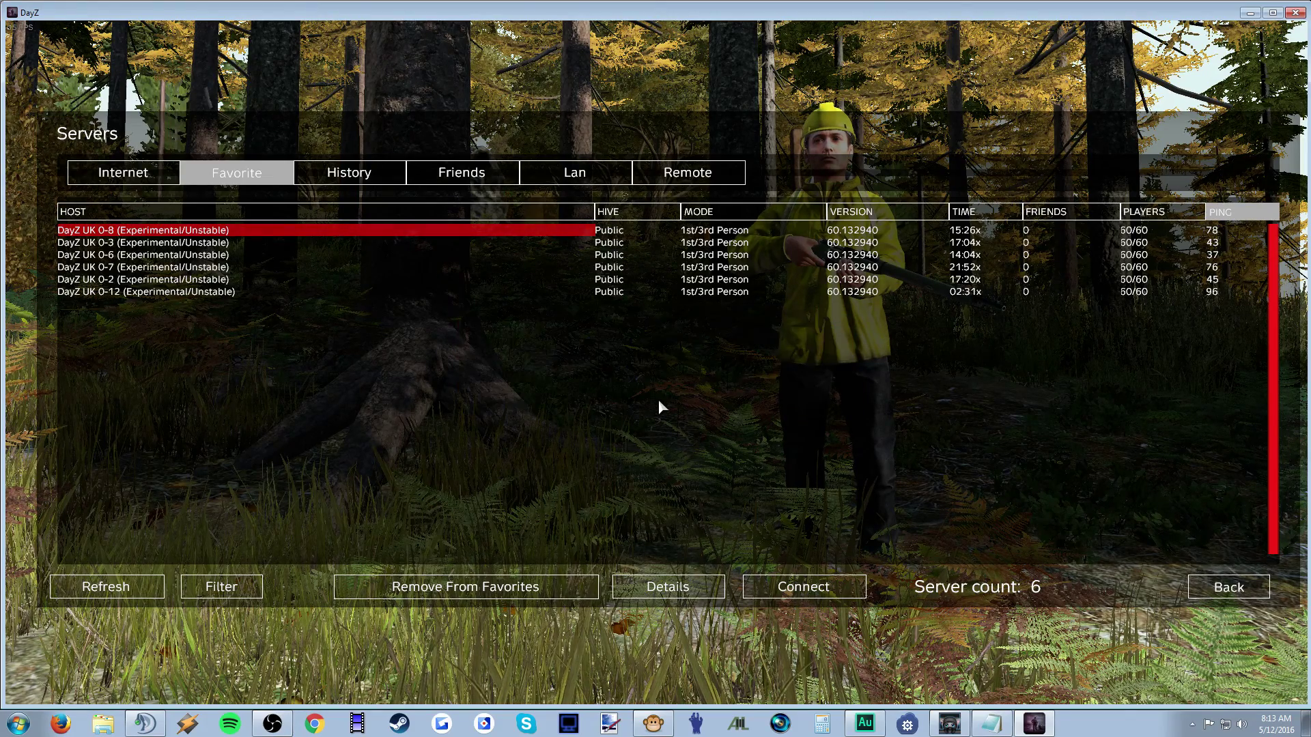
{"action": "left_click", "coordinate": [659, 399]}
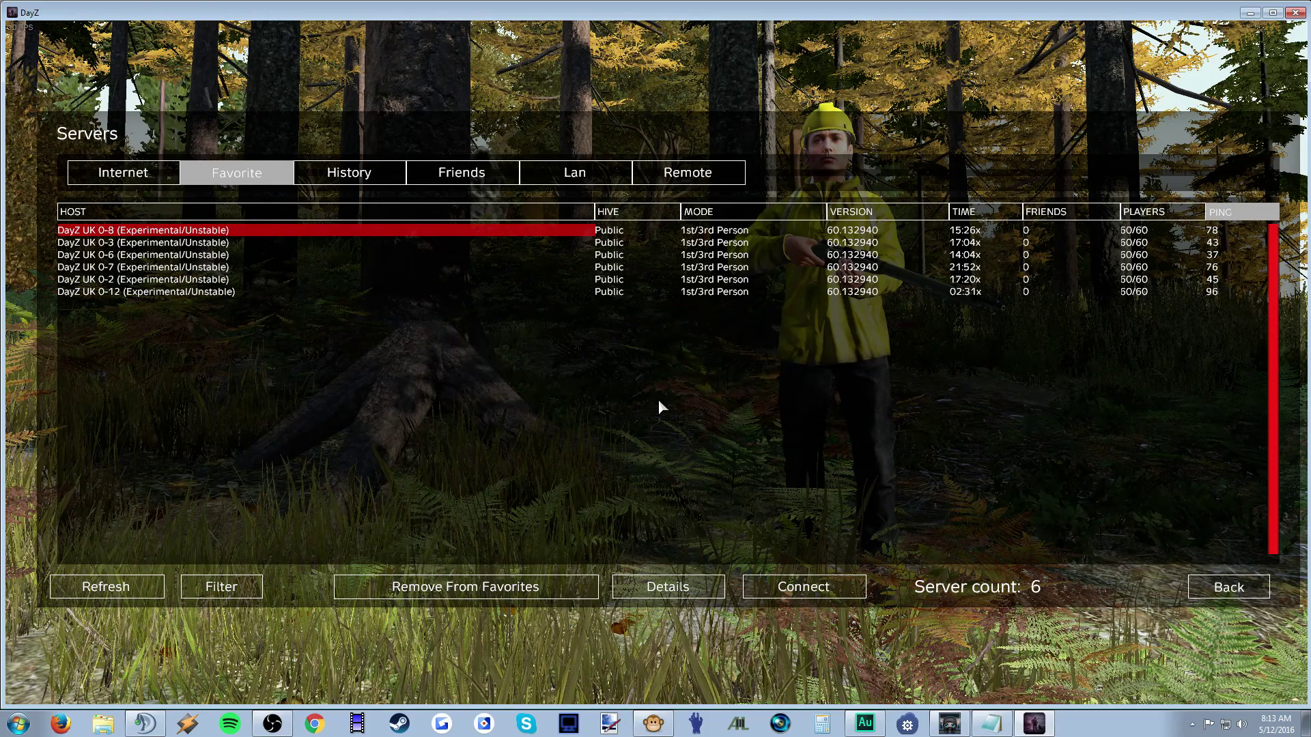
{"action": "left_click", "coordinate": [658, 398]}
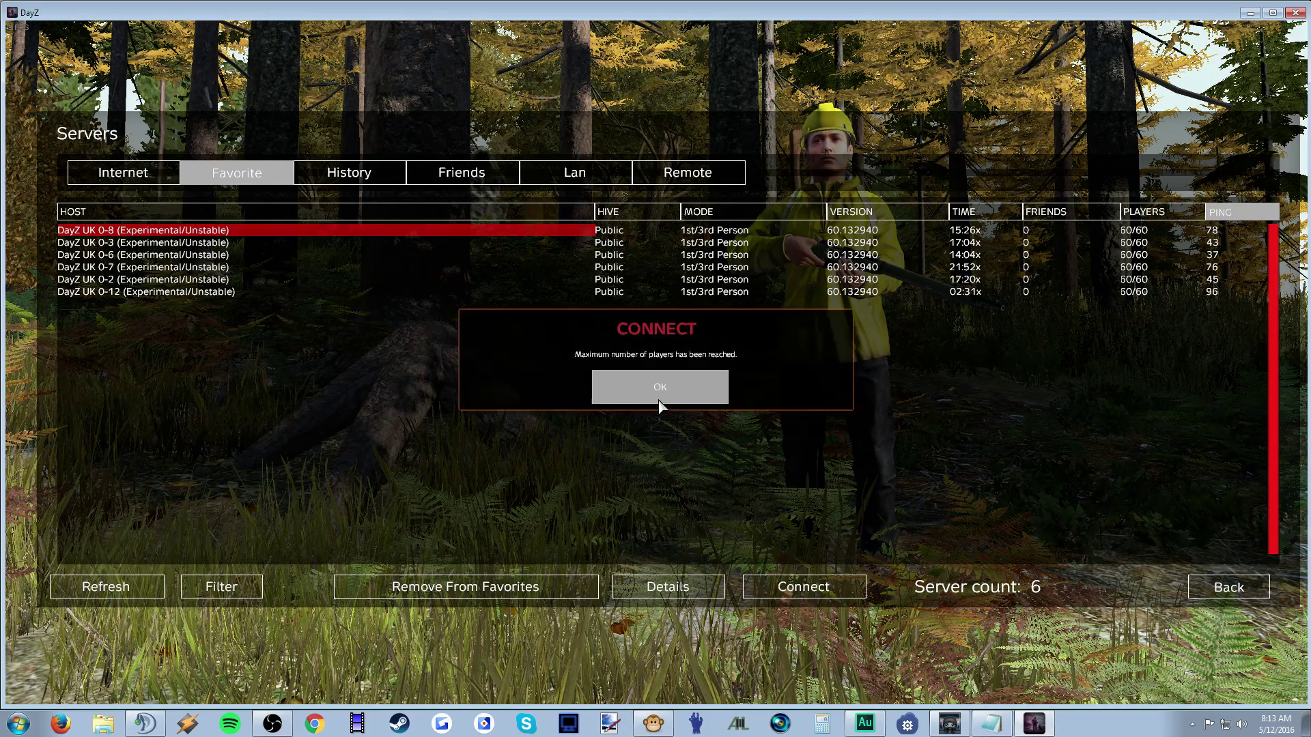
{"action": "left_click", "coordinate": [659, 399]}
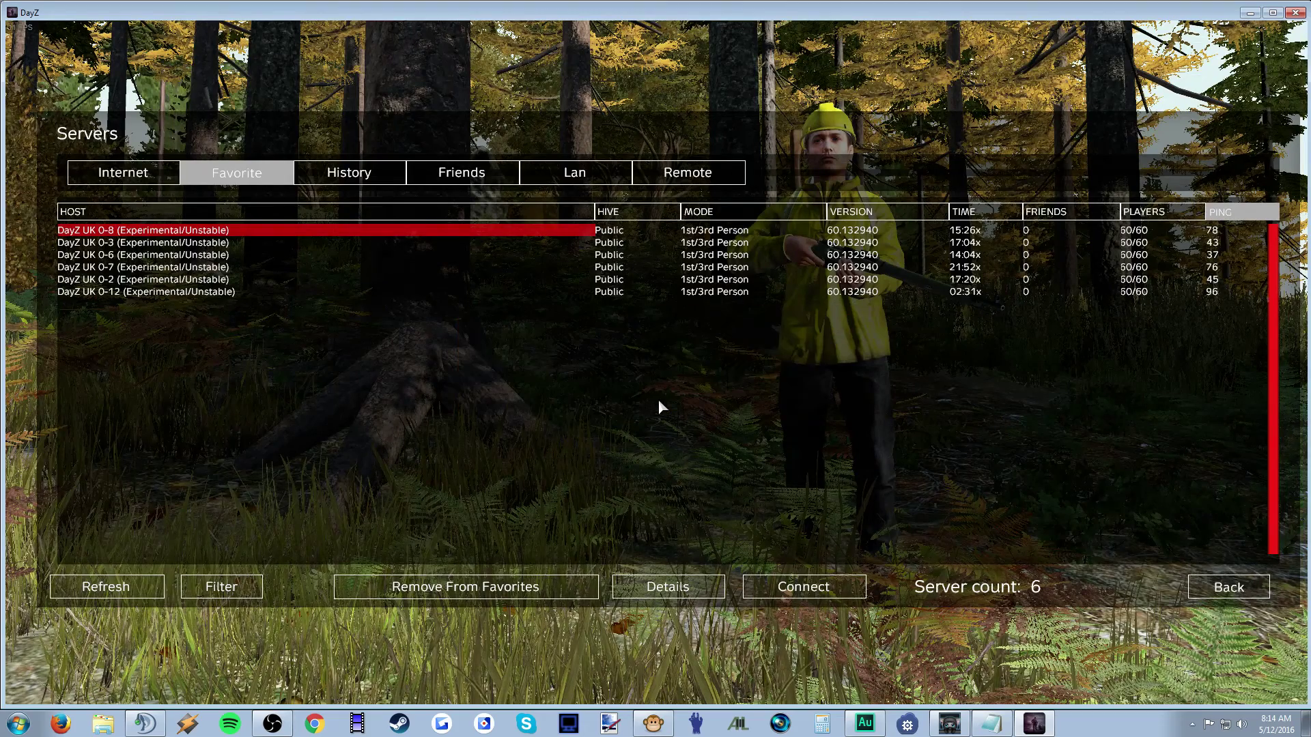
{"action": "left_click", "coordinate": [659, 398]}
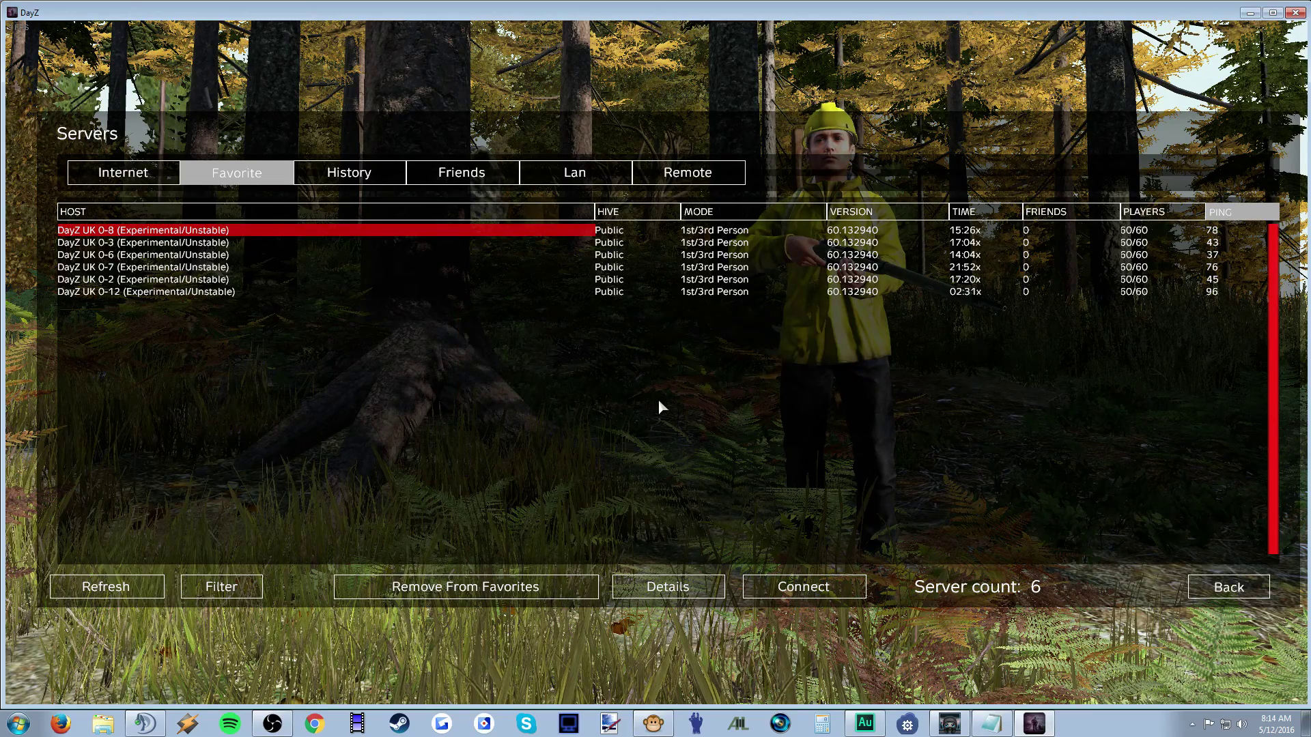
{"action": "left_click", "coordinate": [659, 401]}
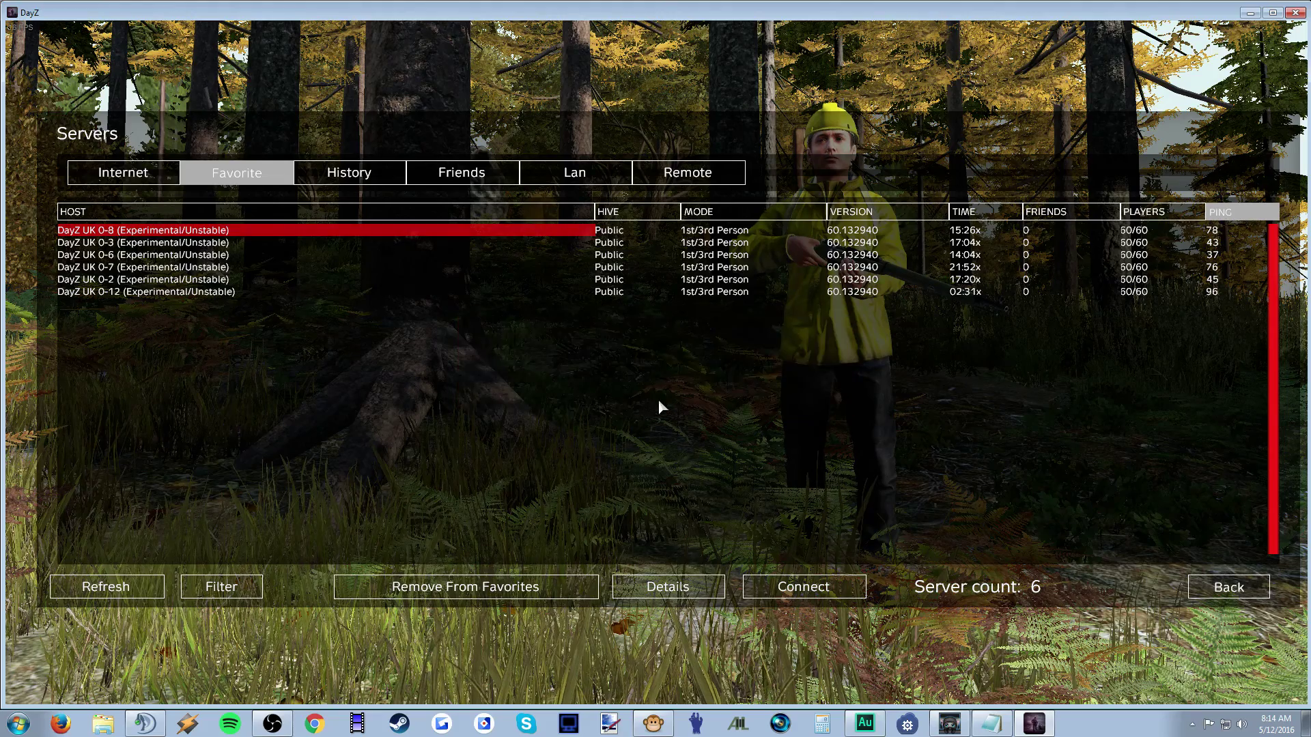
{"action": "left_click", "coordinate": [659, 398]}
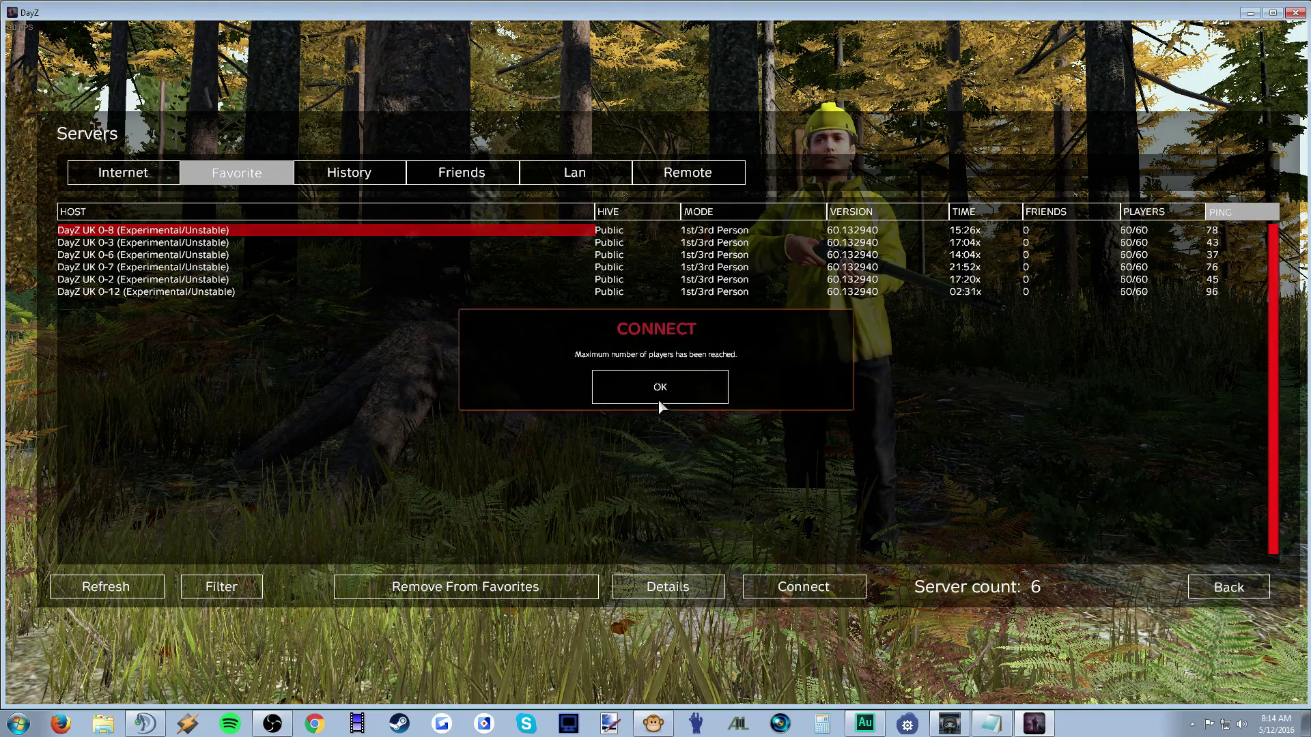
{"action": "left_click", "coordinate": [658, 398]}
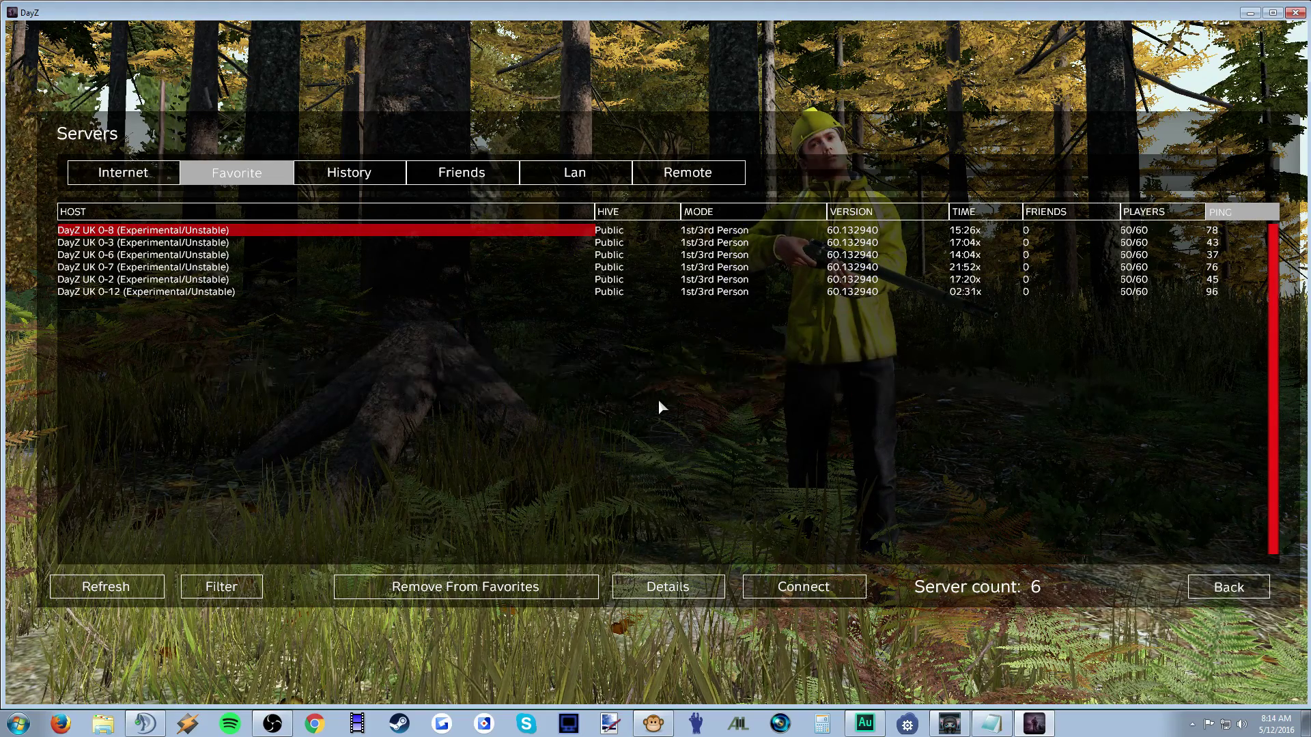
{"action": "left_click", "coordinate": [659, 402]}
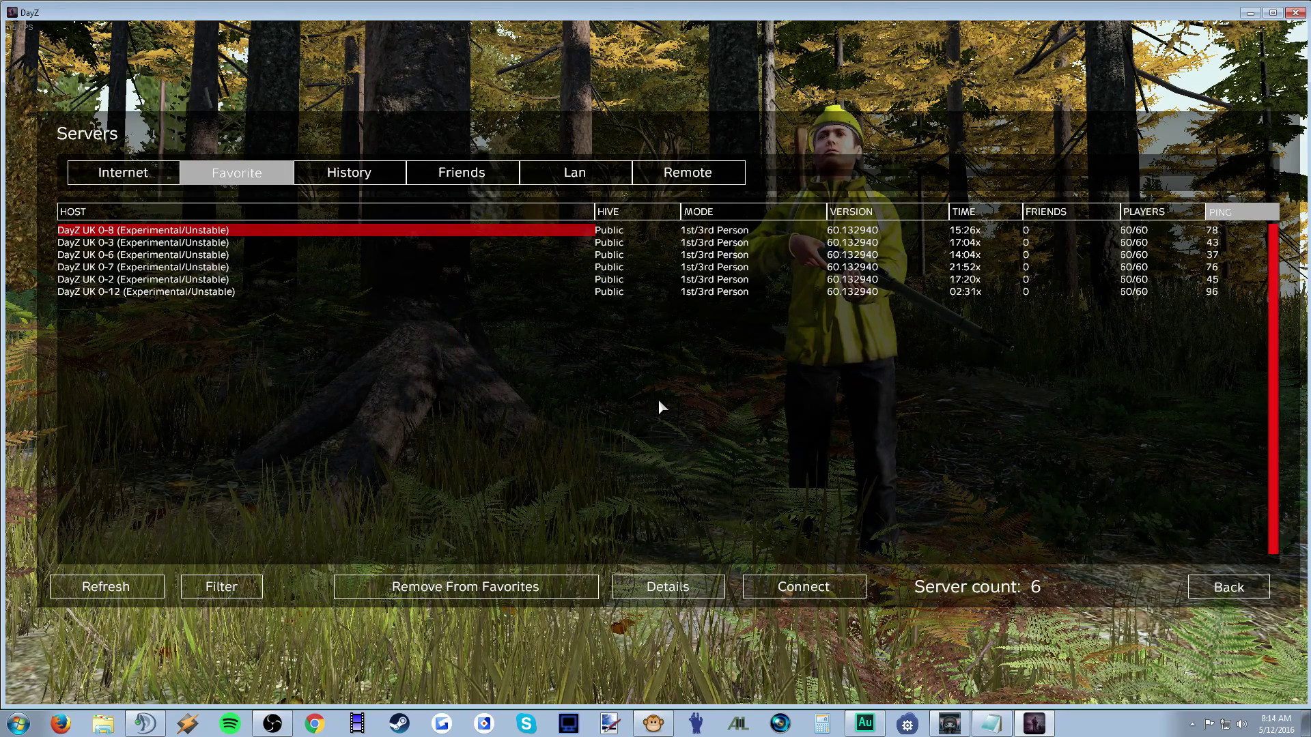
{"action": "left_click", "coordinate": [658, 398]}
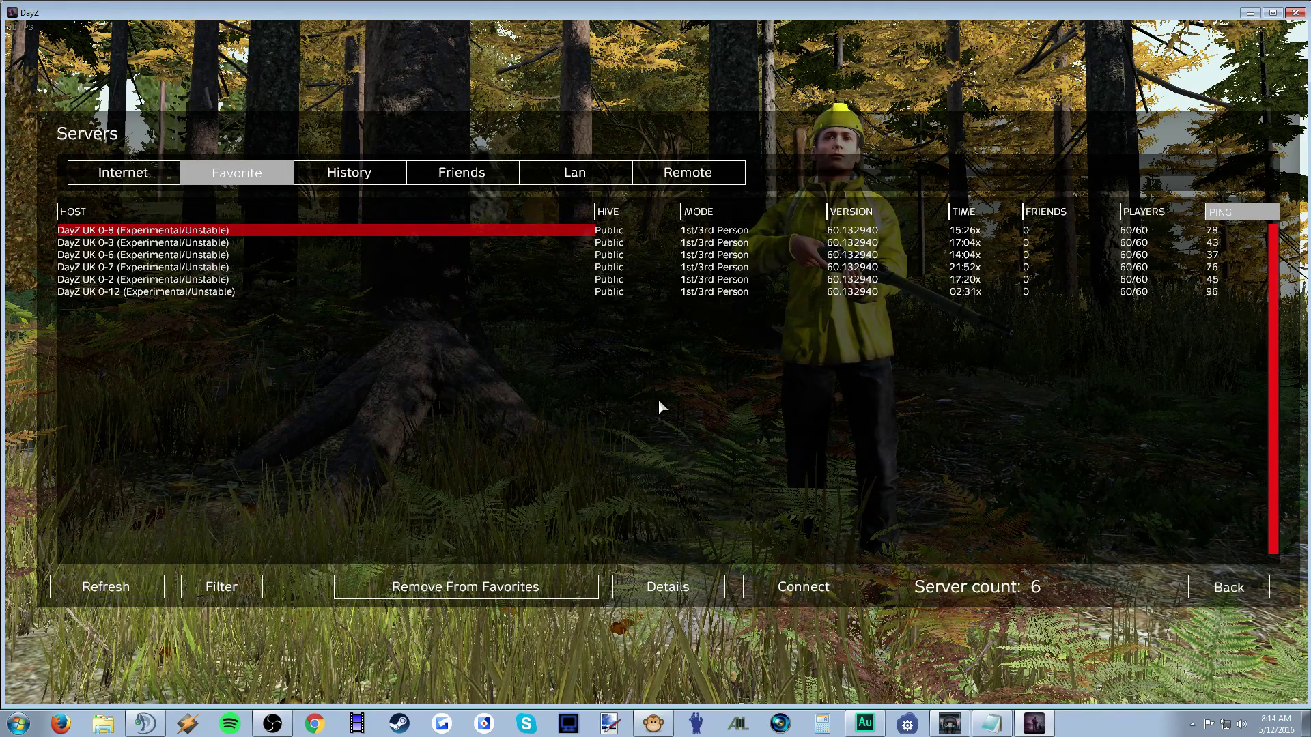
{"action": "left_click", "coordinate": [659, 399]}
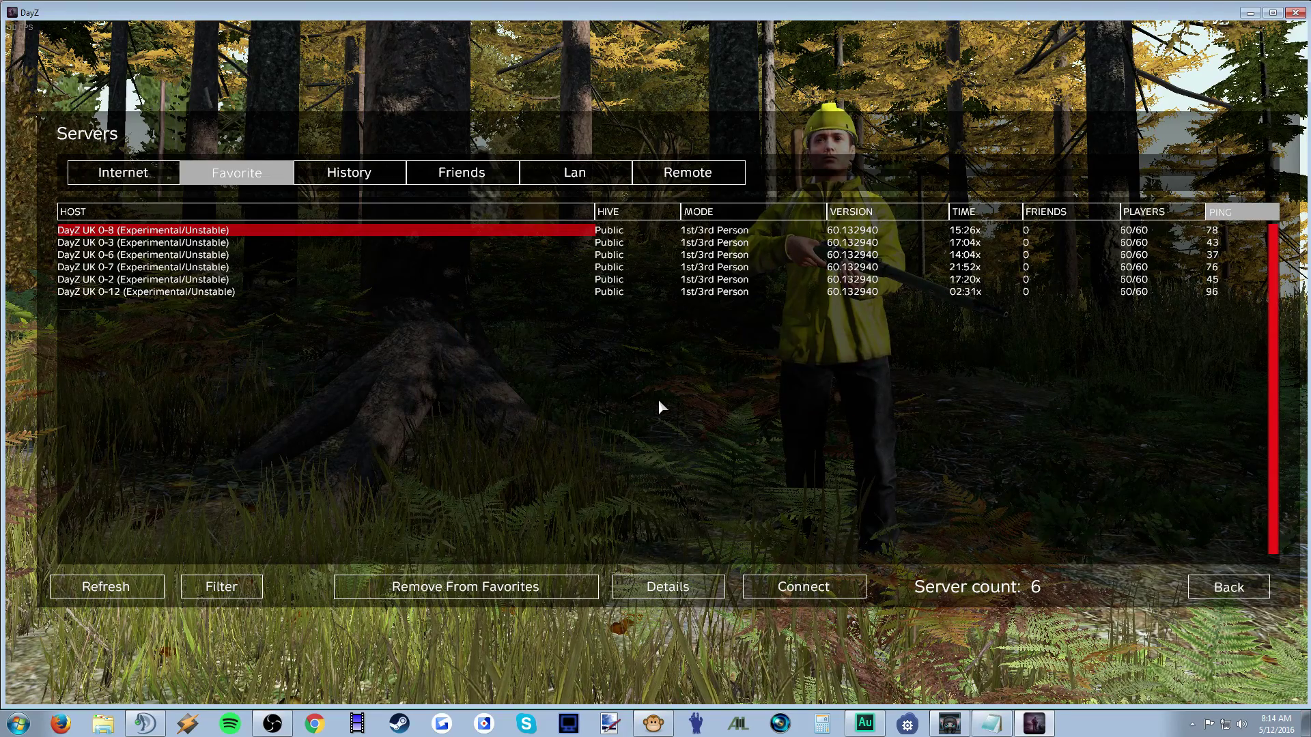
{"action": "left_click", "coordinate": [658, 399]}
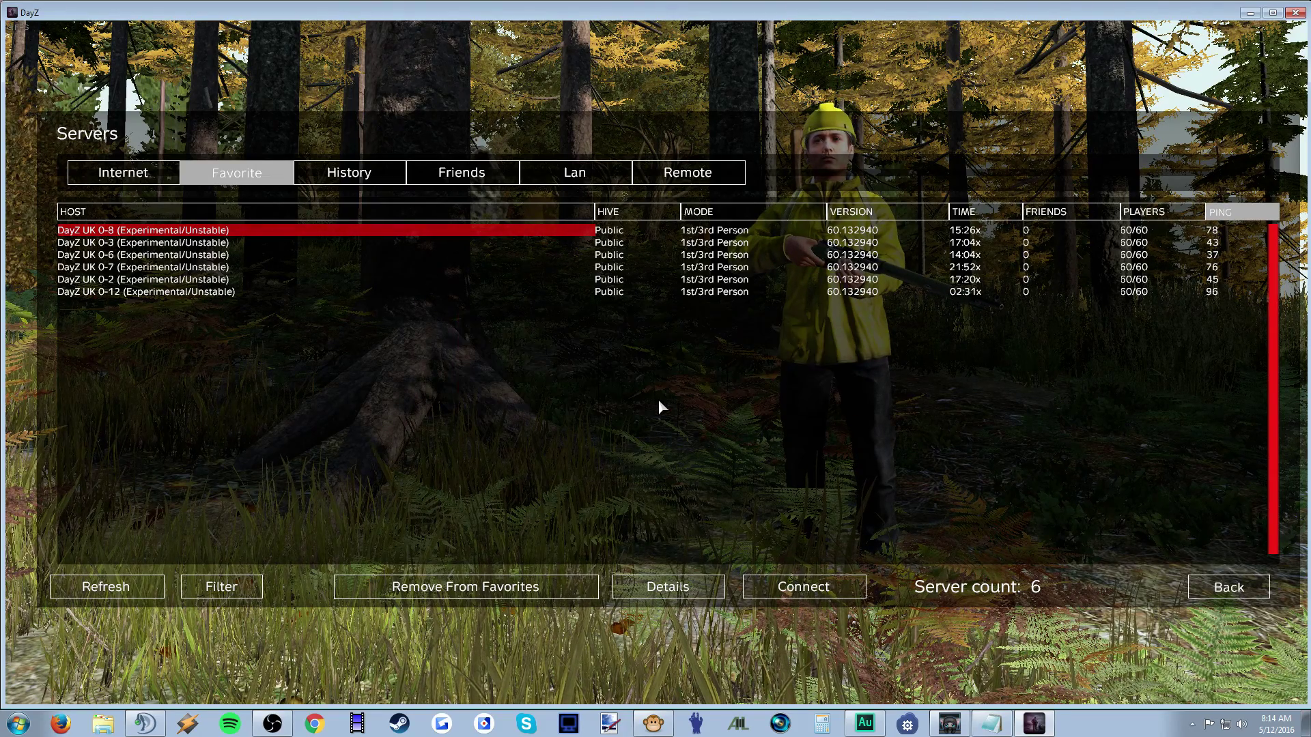
{"action": "left_click", "coordinate": [659, 398]}
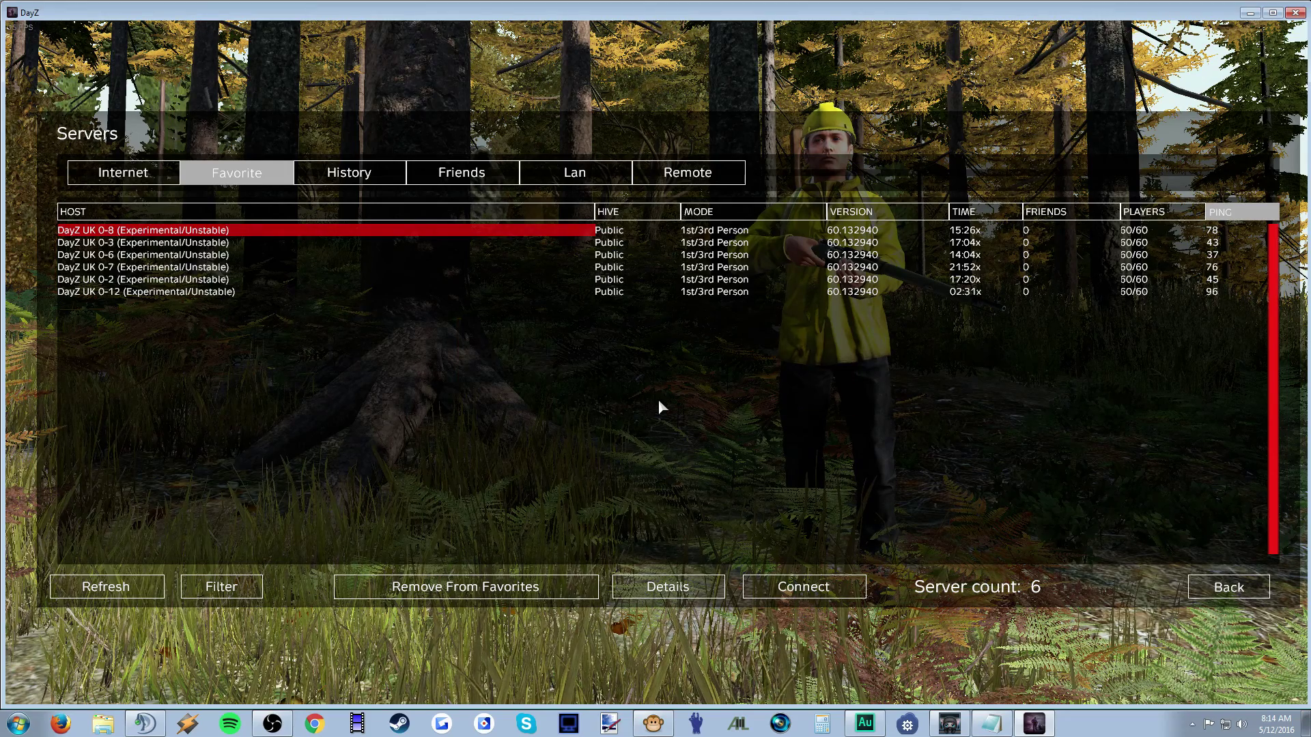
{"action": "key", "text": "Return"}
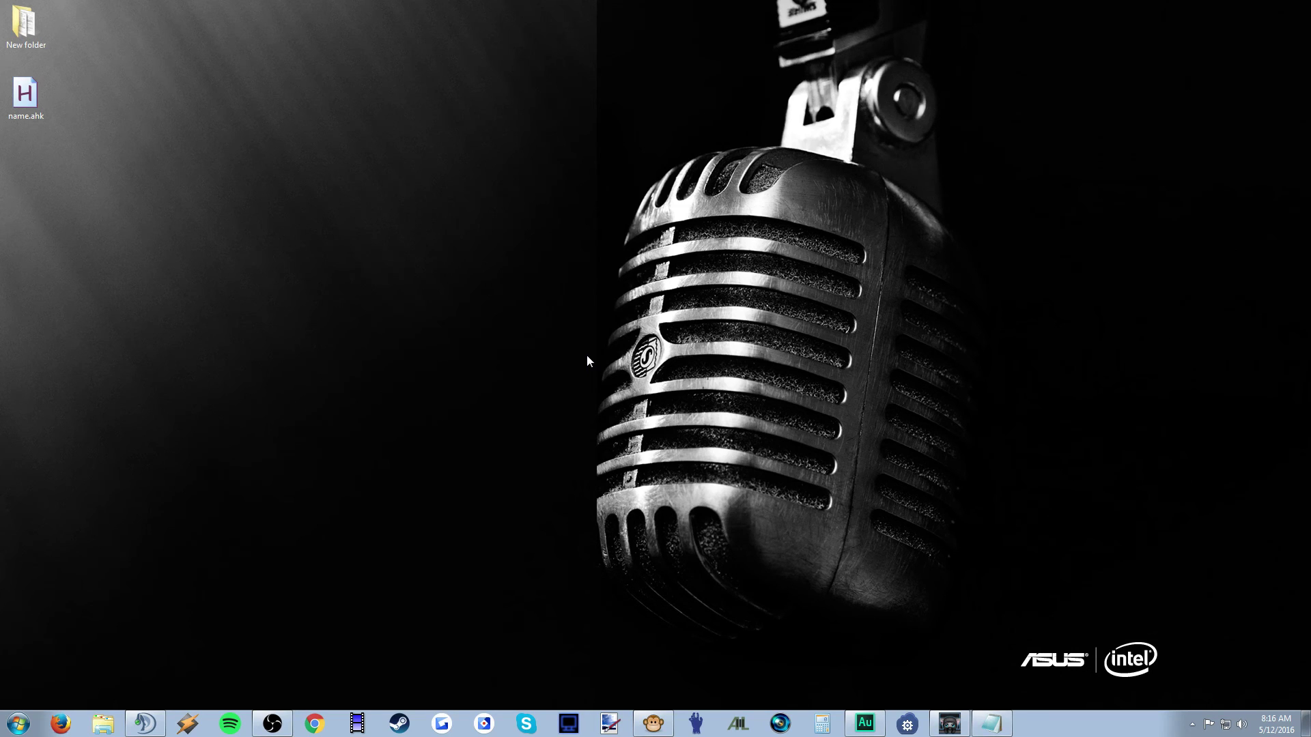
Drag name.ahk to the middle-left, then back to the top-left below New folder.
{"action": "left_click_drag", "start_coordinate": [45, 93], "coordinate": [246, 308]}
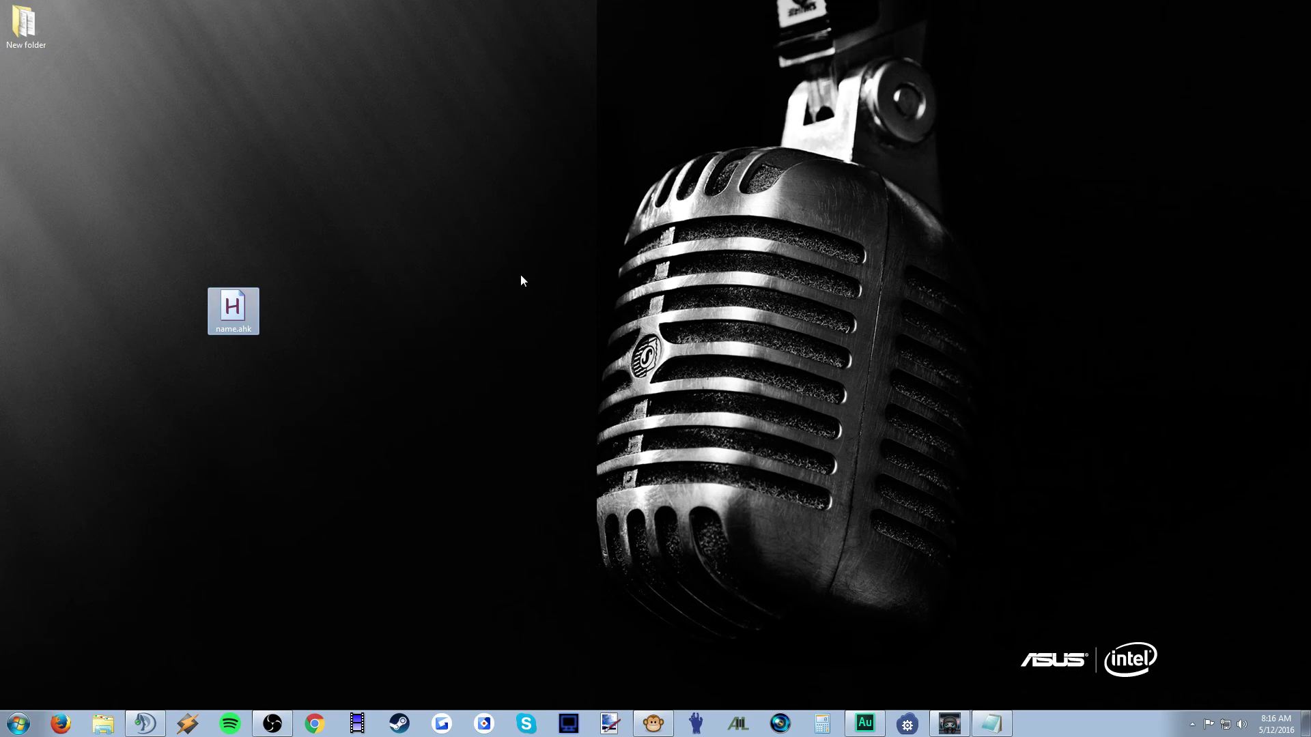
{"action": "left_click", "coordinate": [298, 332]}
{"action": "left_click_drag", "start_coordinate": [238, 316], "coordinate": [202, 130]}
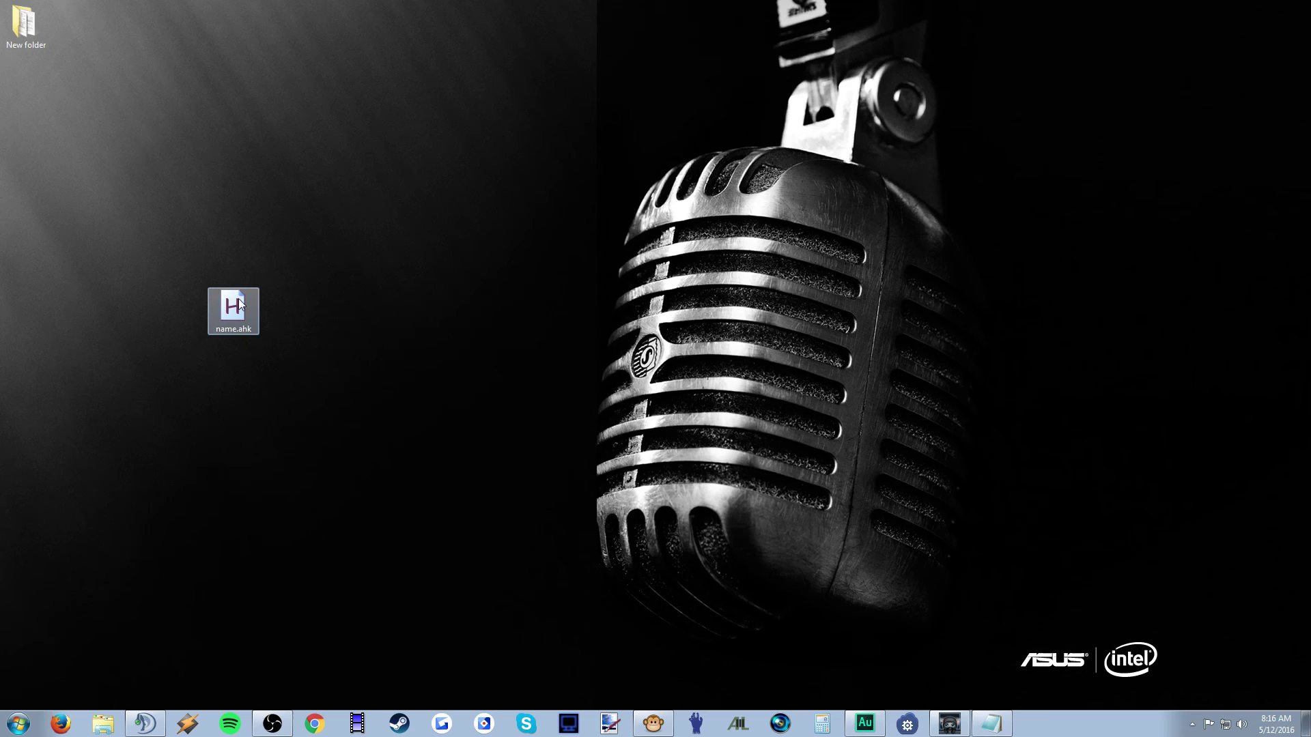
{"action": "left_click", "coordinate": [204, 132]}
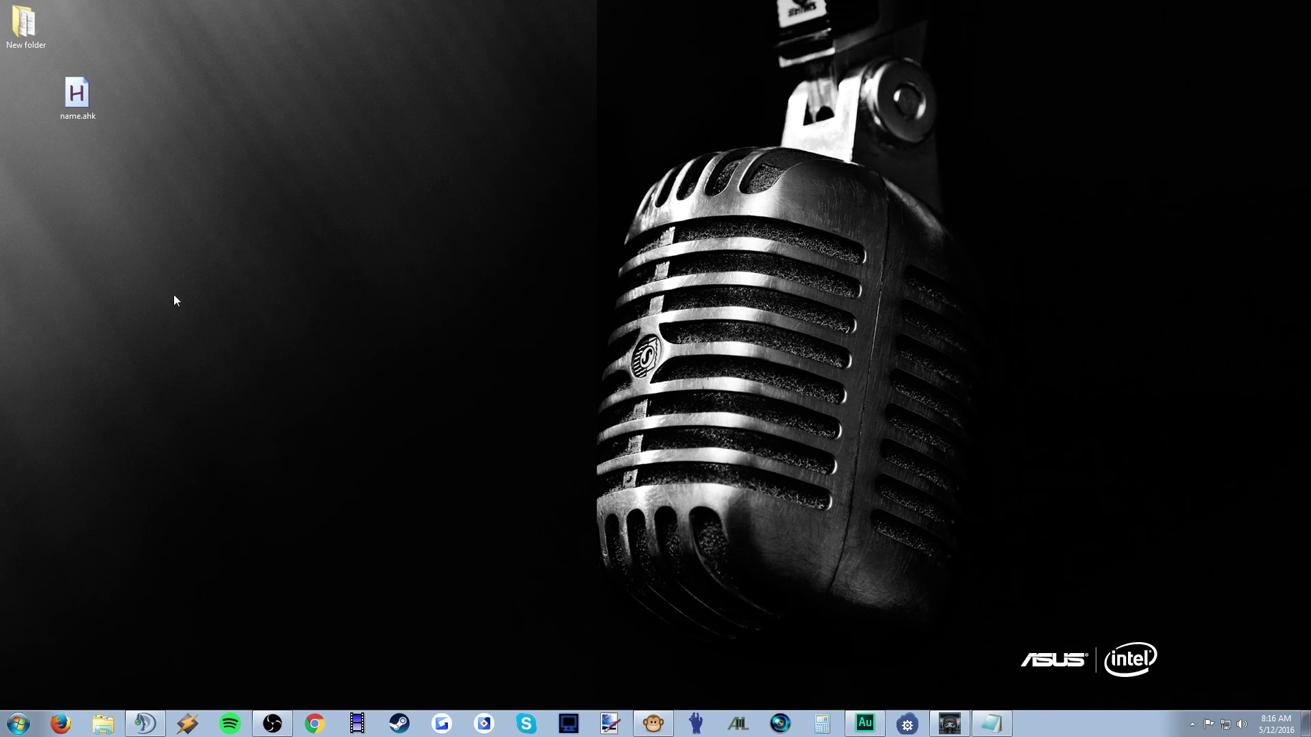
Open Control Panel's Folder Options on the View tab.
{"action": "left_click", "coordinate": [26, 715]}
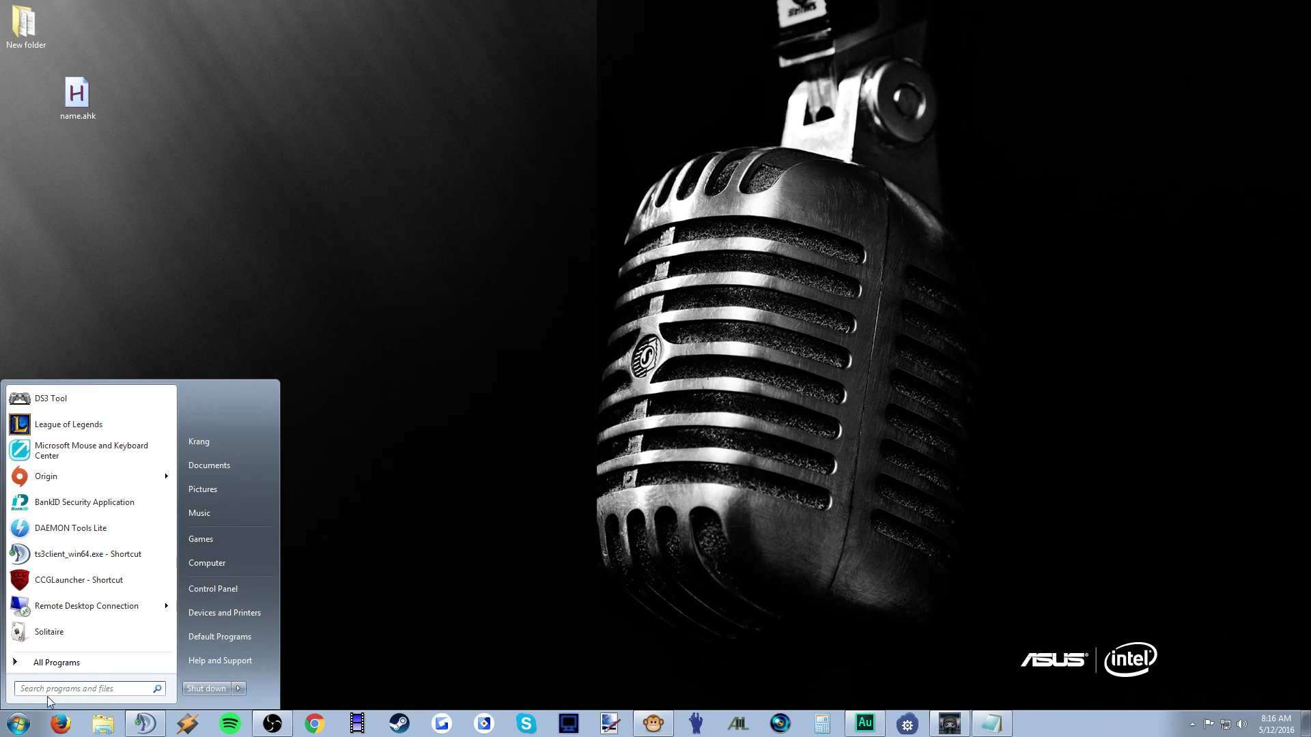
{"action": "left_click", "coordinate": [221, 592]}
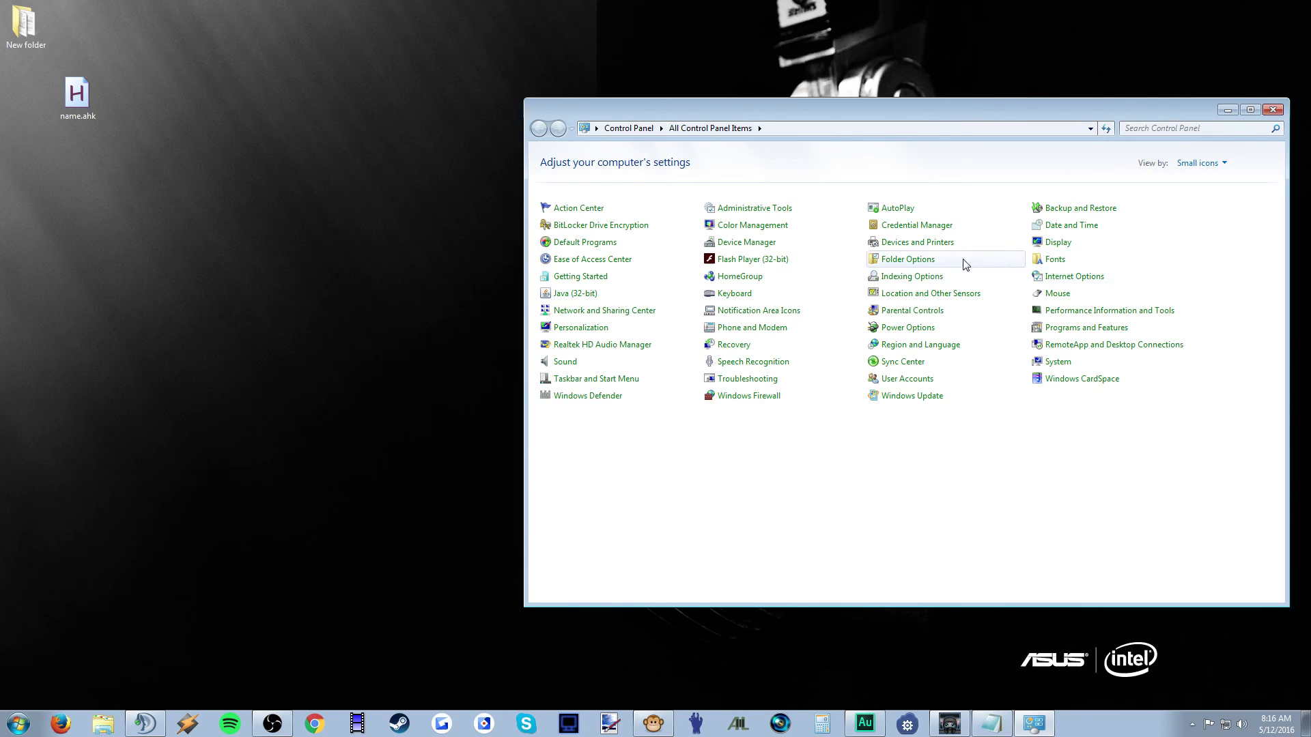
{"action": "left_click", "coordinate": [915, 261]}
{"action": "left_click", "coordinate": [211, 188]}
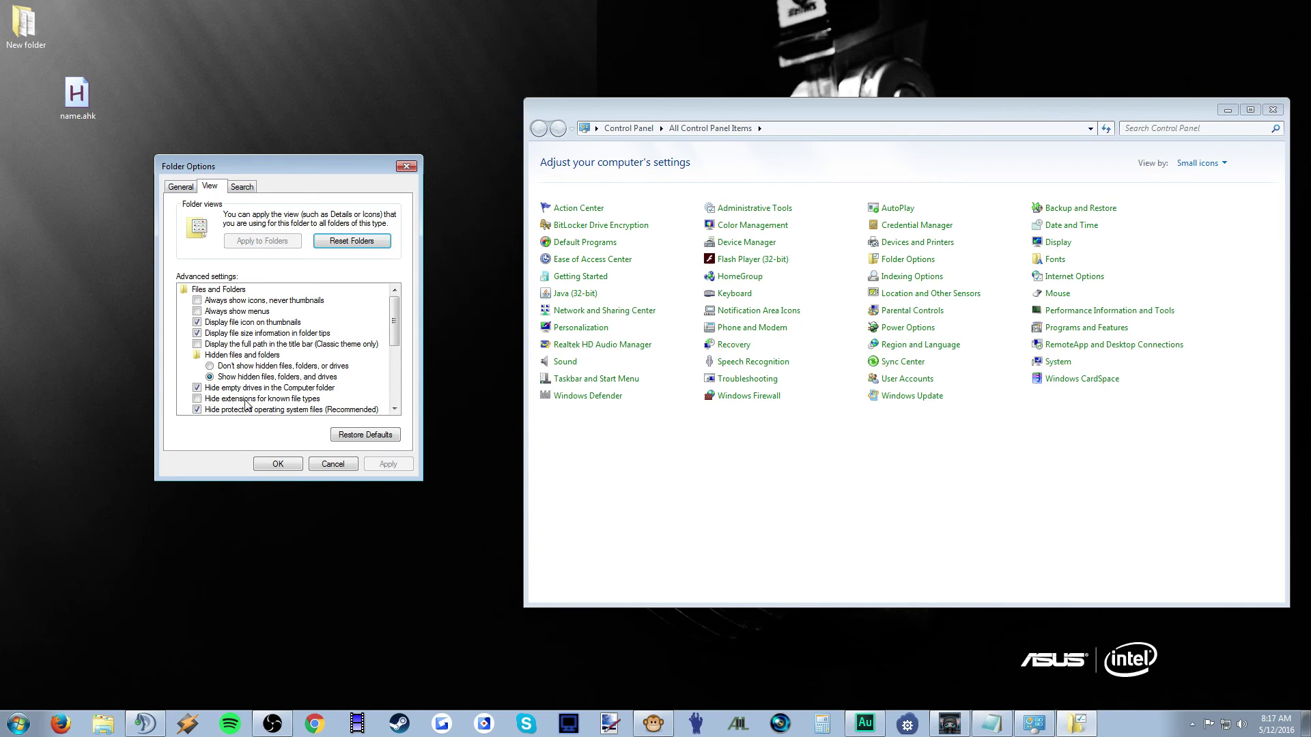
Uncheck 'Hide extensions for known file types', apply it, and close Folder Options.
{"action": "left_click", "coordinate": [199, 401]}
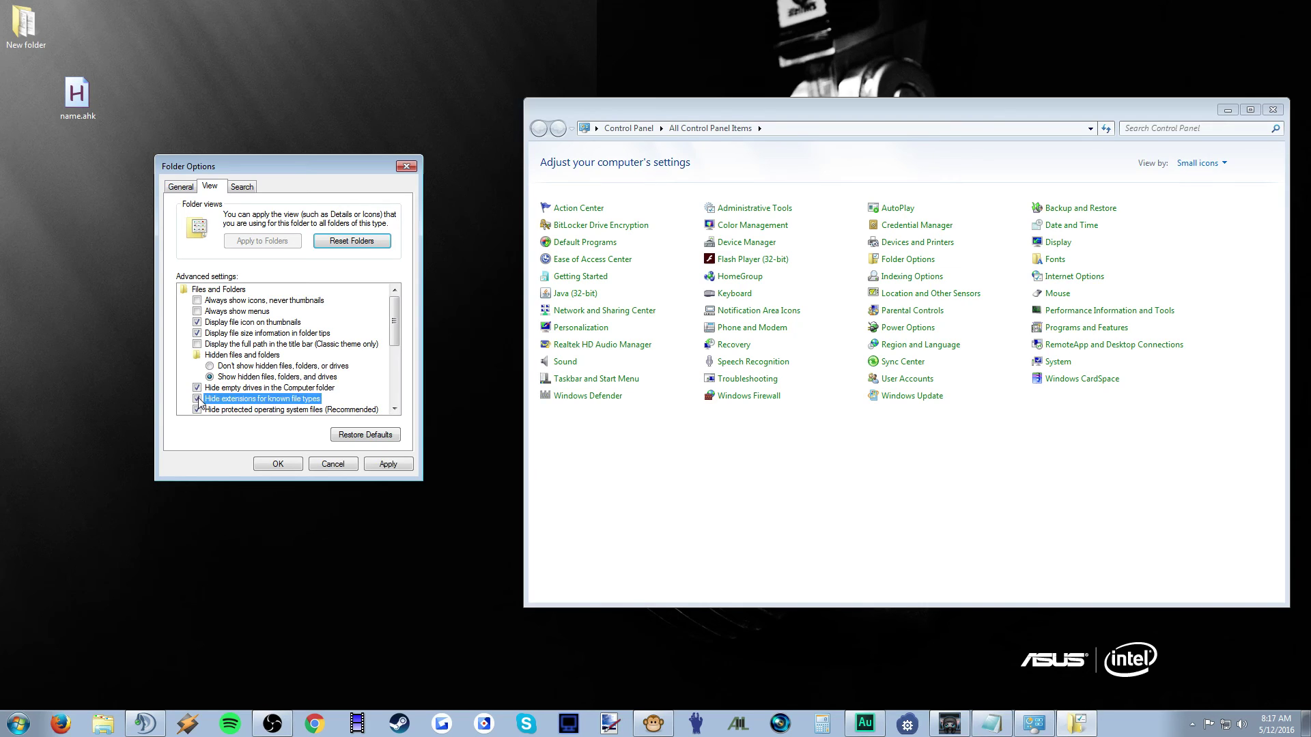
{"action": "left_click", "coordinate": [388, 464]}
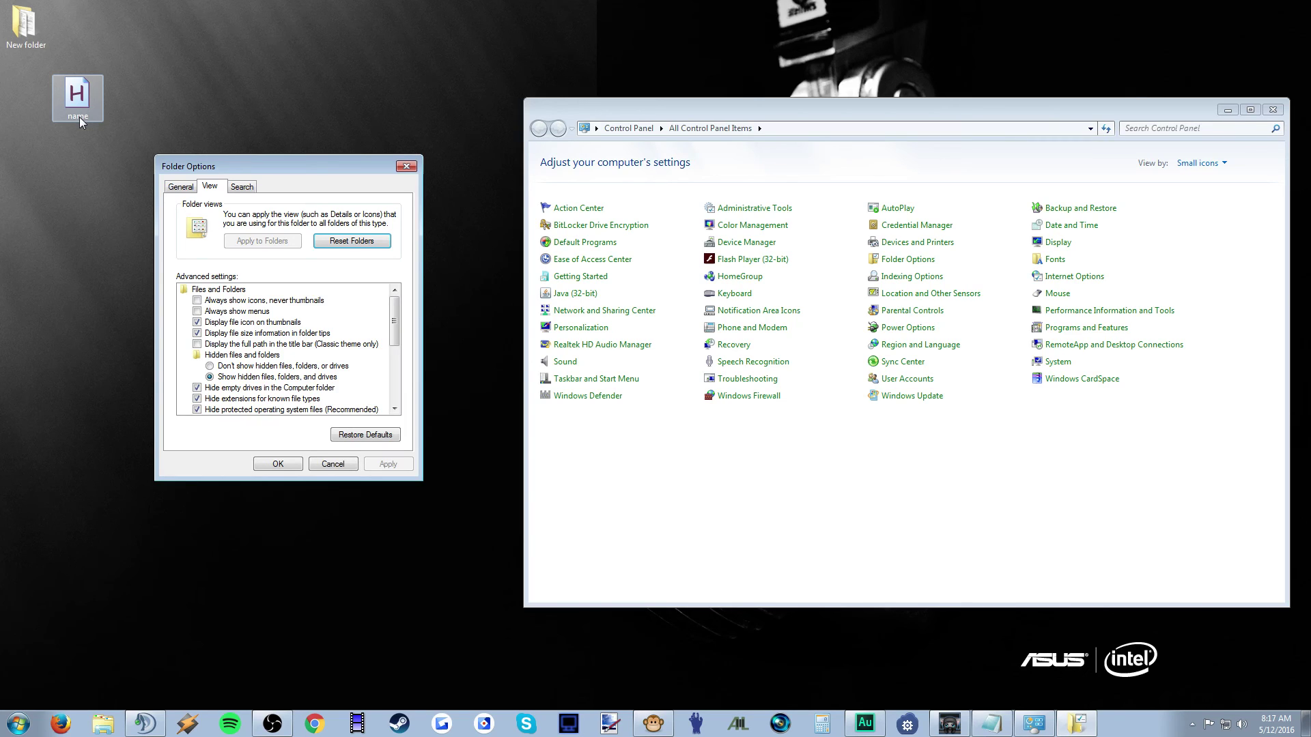
{"action": "left_click", "coordinate": [198, 399]}
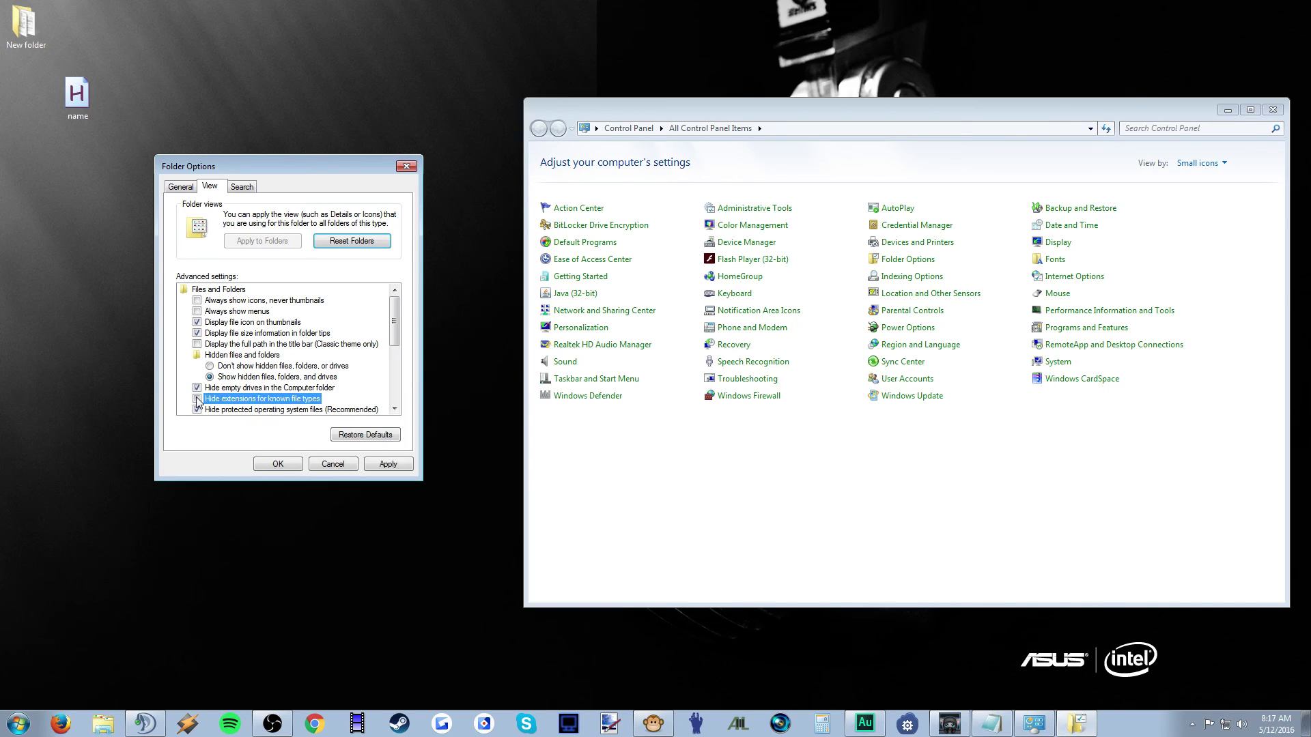
{"action": "left_click", "coordinate": [384, 465]}
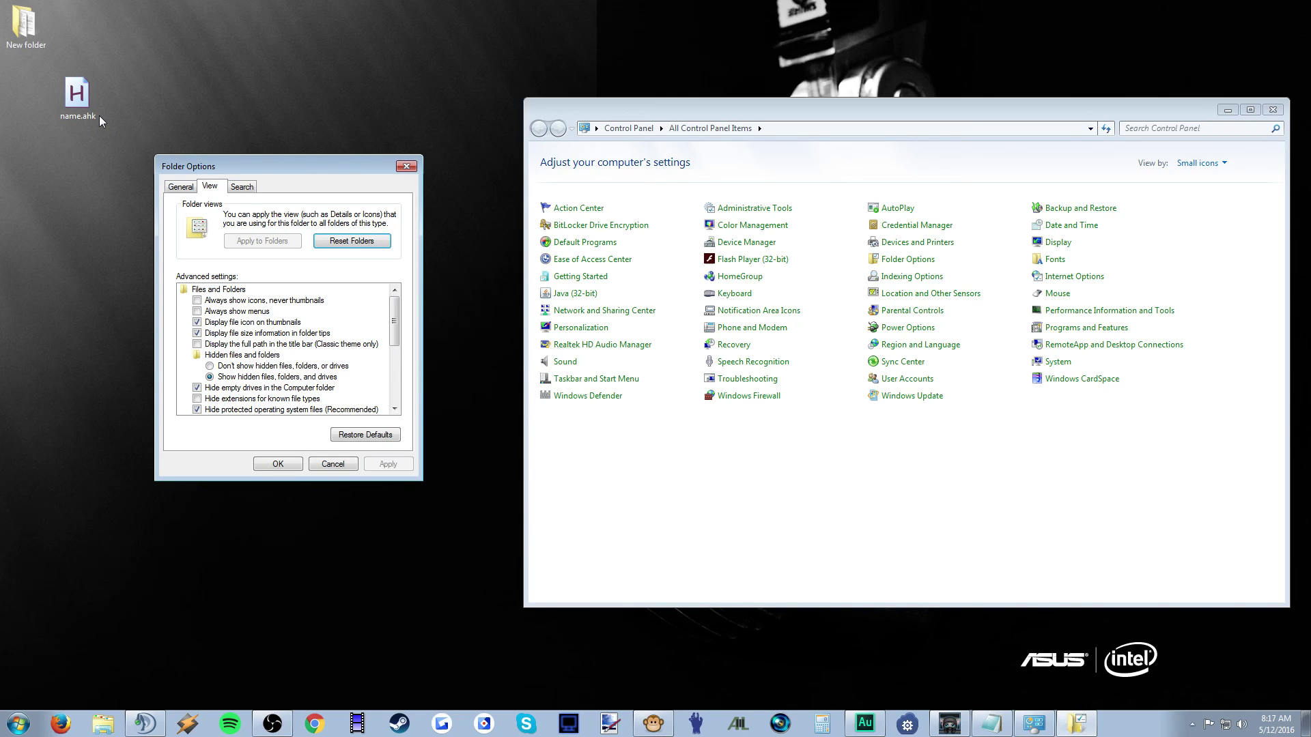
{"action": "left_click", "coordinate": [333, 464]}
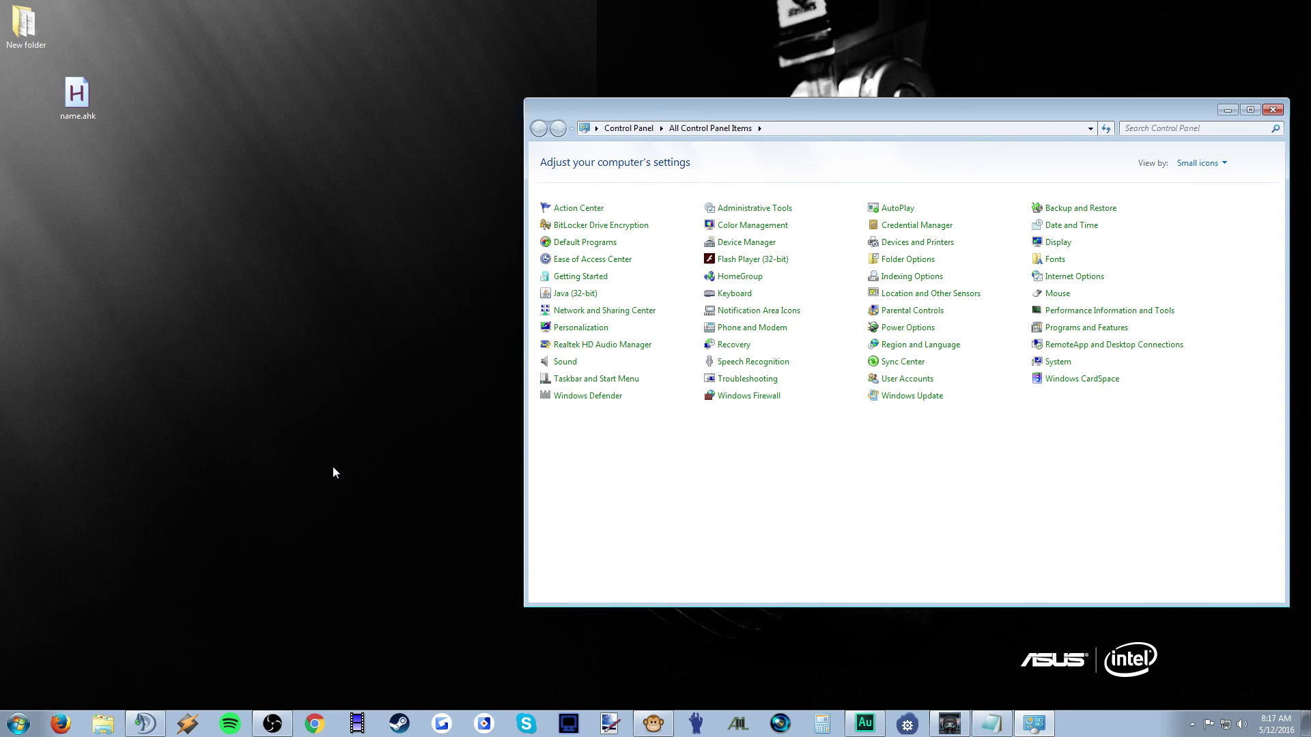
Close Control Panel, nudge name.ahk beneath New folder, and show the hidden tray icons.
{"action": "left_click", "coordinate": [1273, 110]}
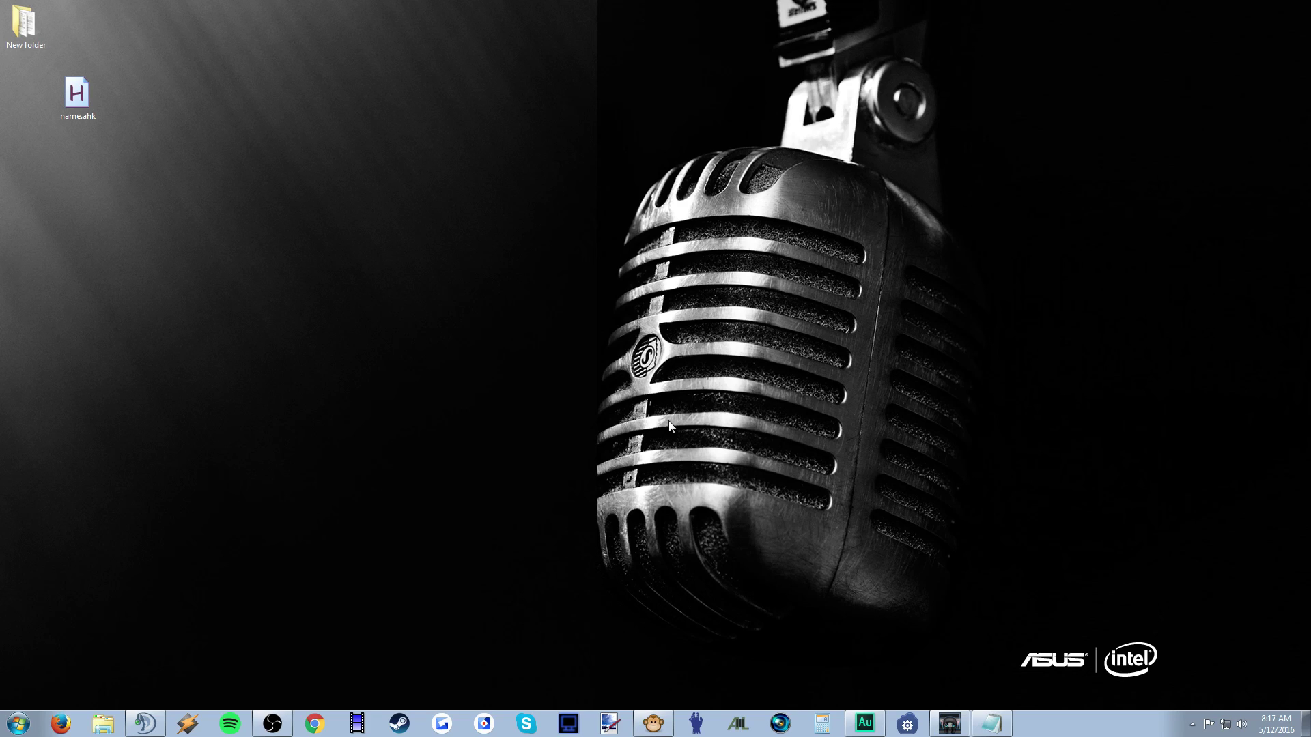
{"action": "left_click_drag", "start_coordinate": [54, 80], "coordinate": [41, 98]}
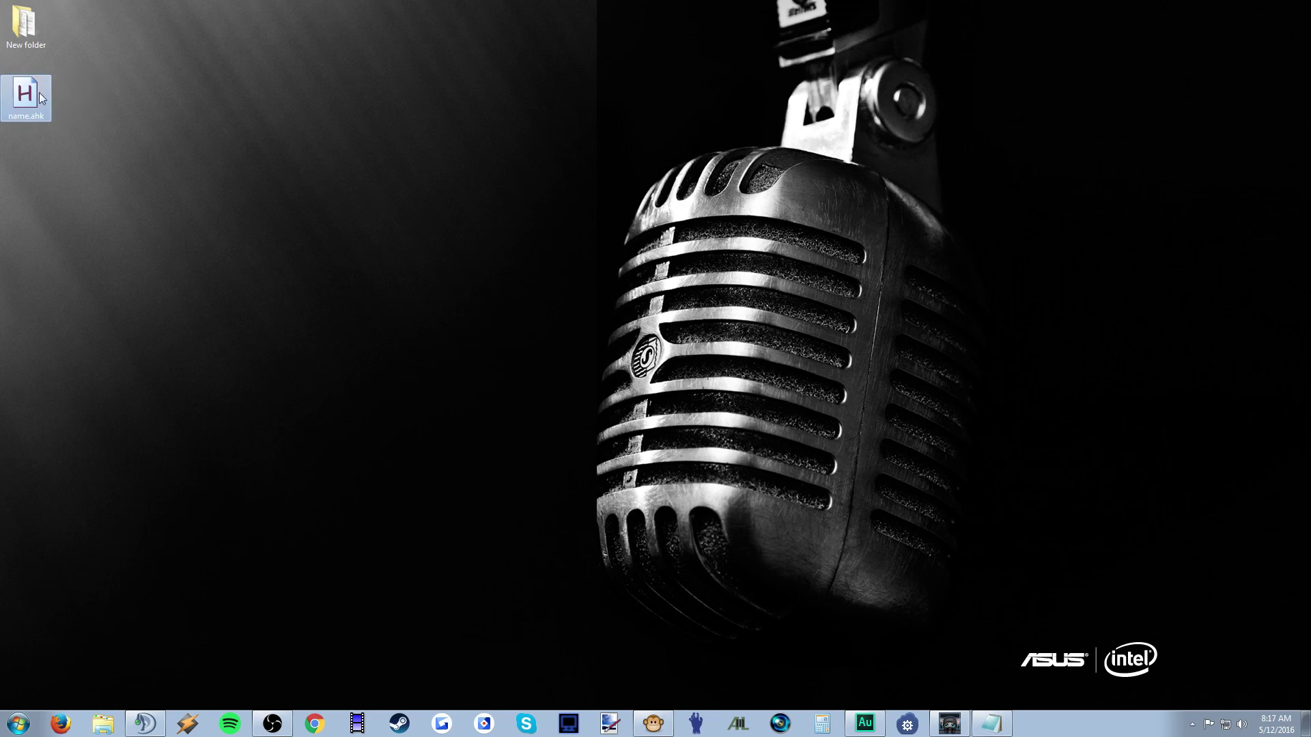
{"action": "left_click", "coordinate": [580, 267]}
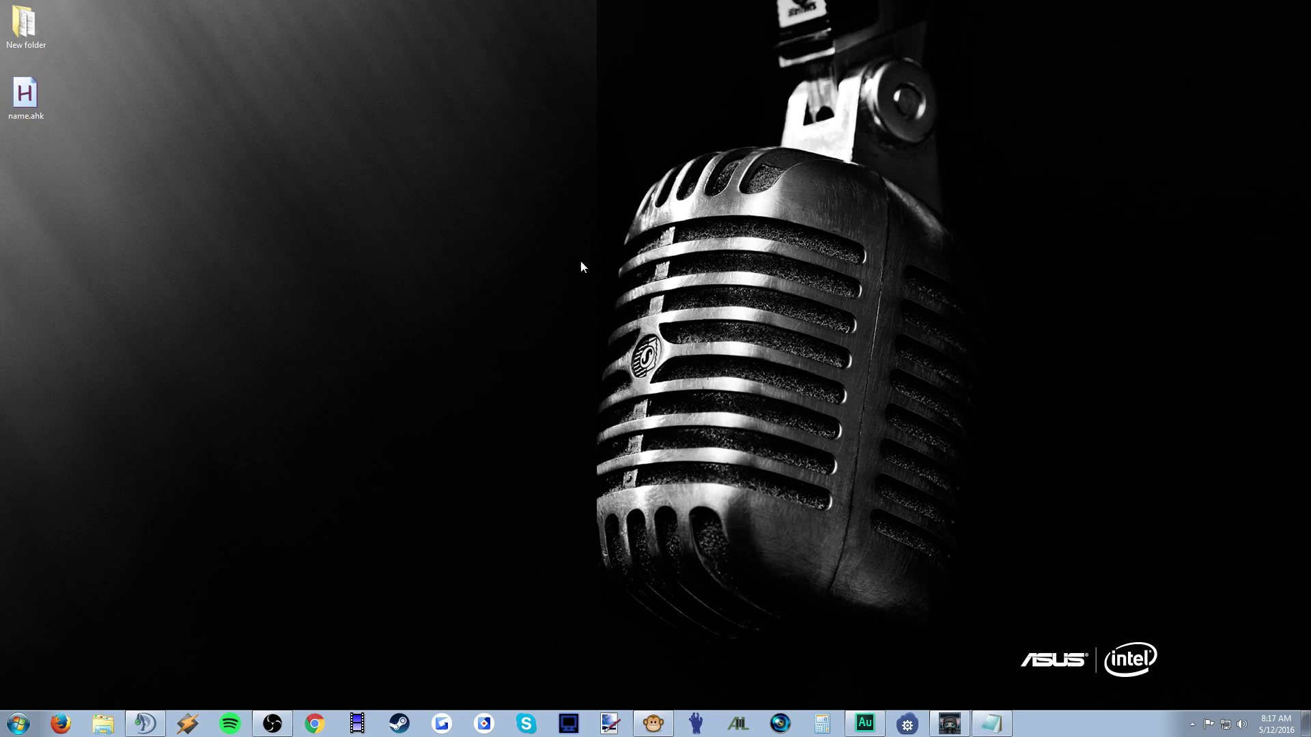
{"action": "left_click", "coordinate": [1191, 725]}
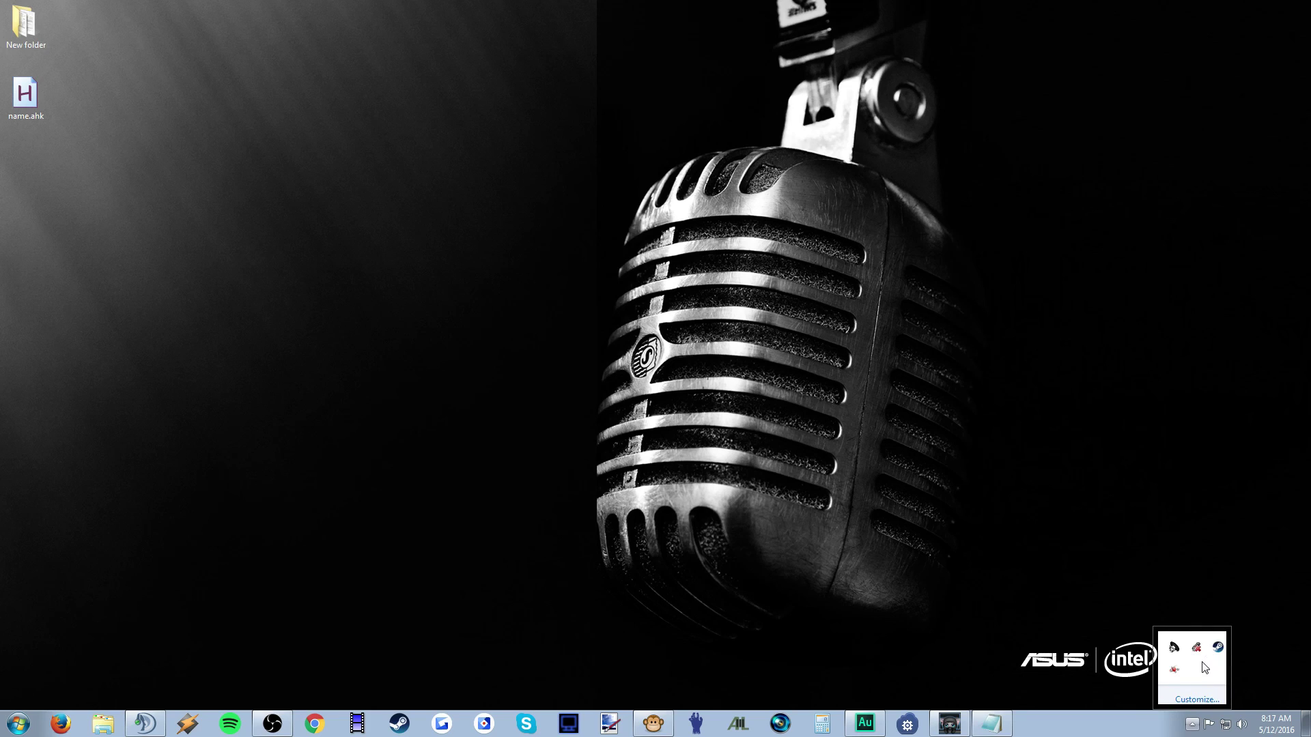